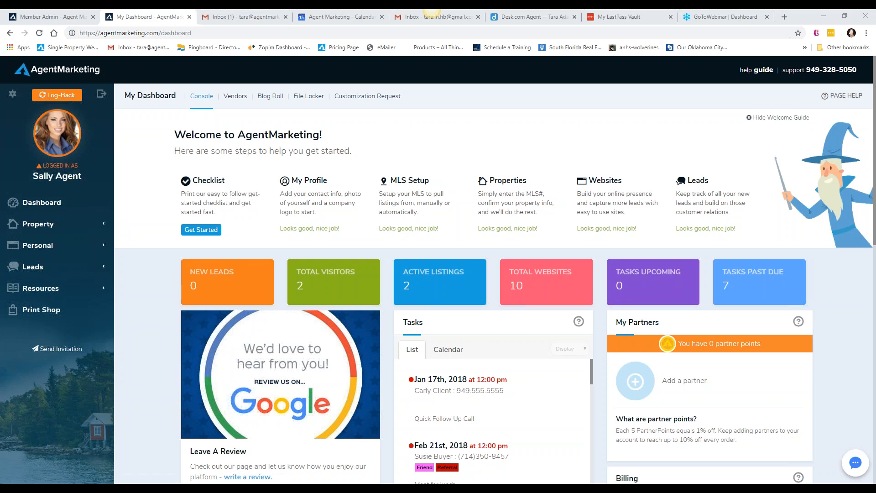
Go to the property websites list and start a new property, choosing to add your own listing
click(31, 226)
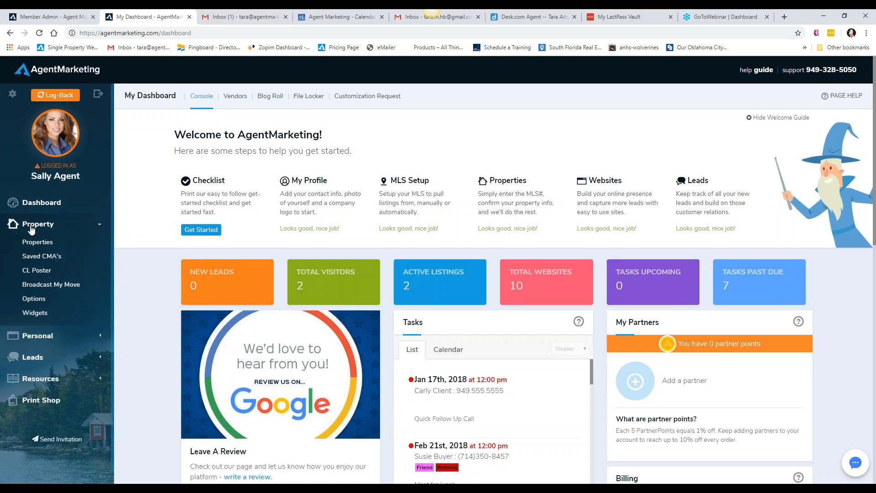
click(36, 243)
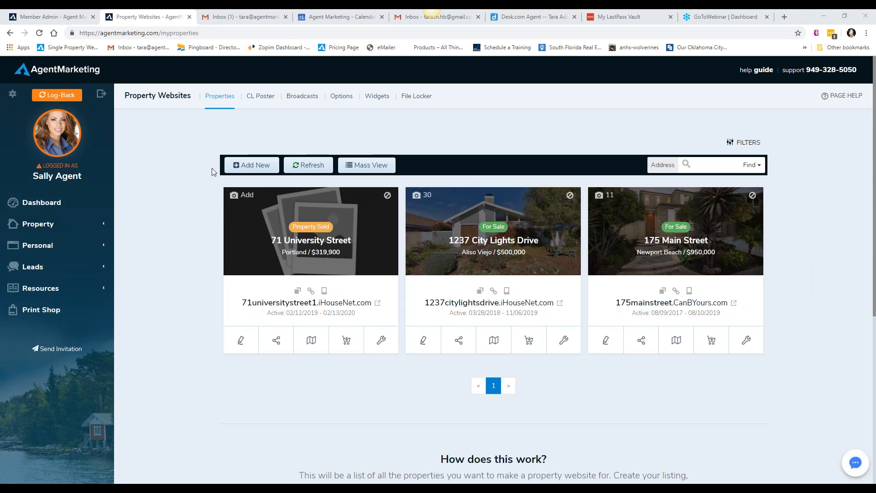
click(259, 166)
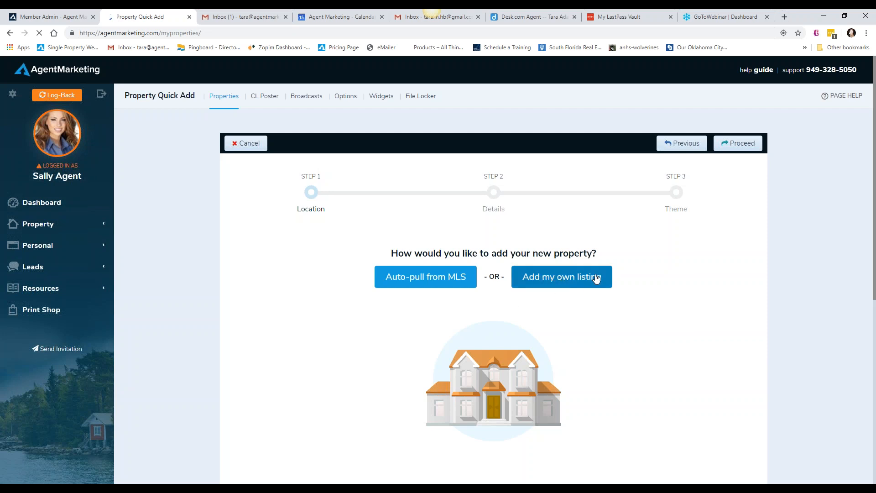
click(574, 282)
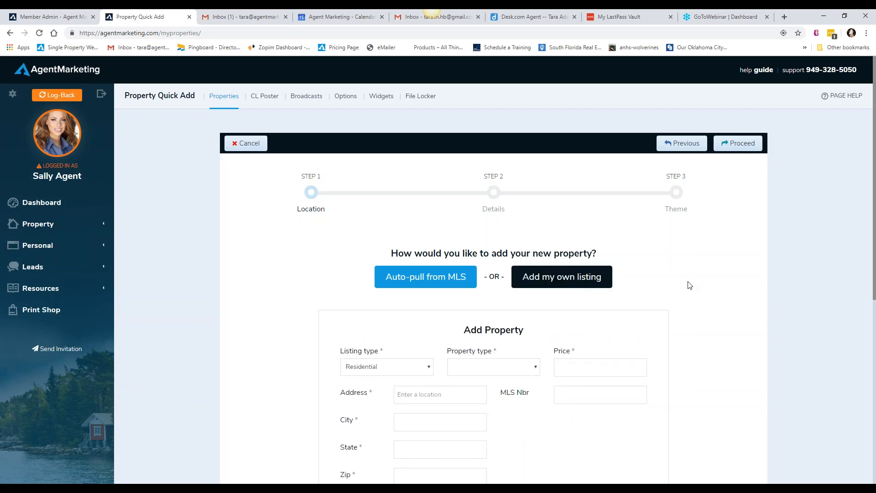
Set the property type to 1 Single Family Home and the price to 1, fill in the property's address from a suggestion, and proceed to the details
scroll(688, 286, down, 2)
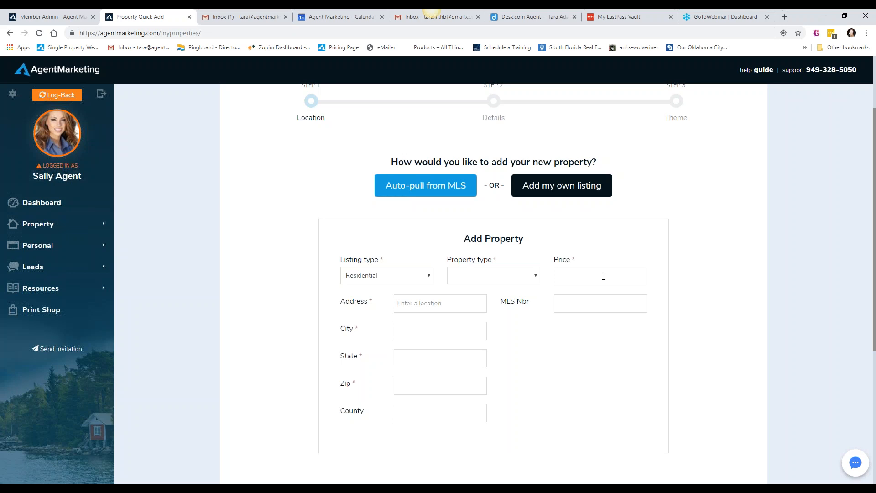
click(533, 279)
click(524, 297)
click(611, 275)
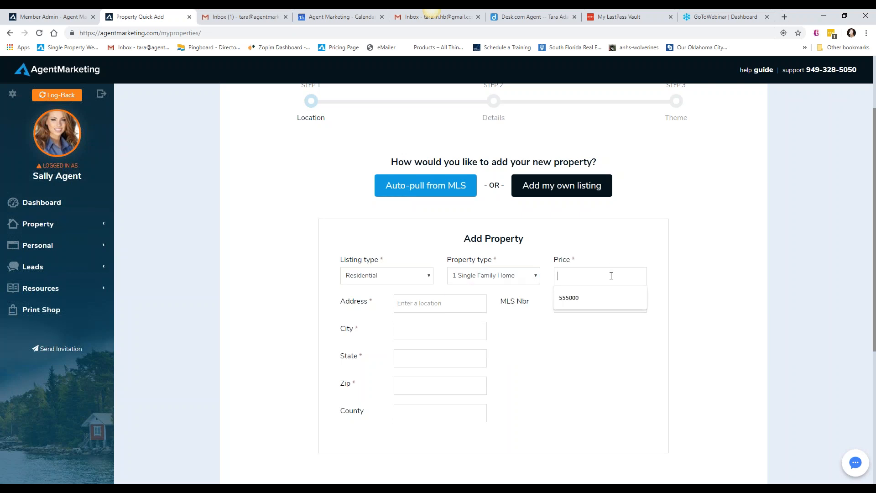
text(1)
text(123)
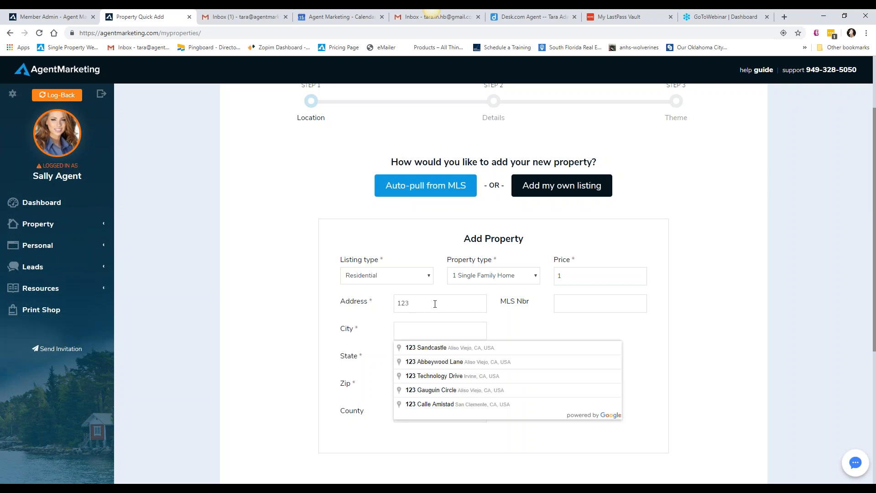
click(454, 347)
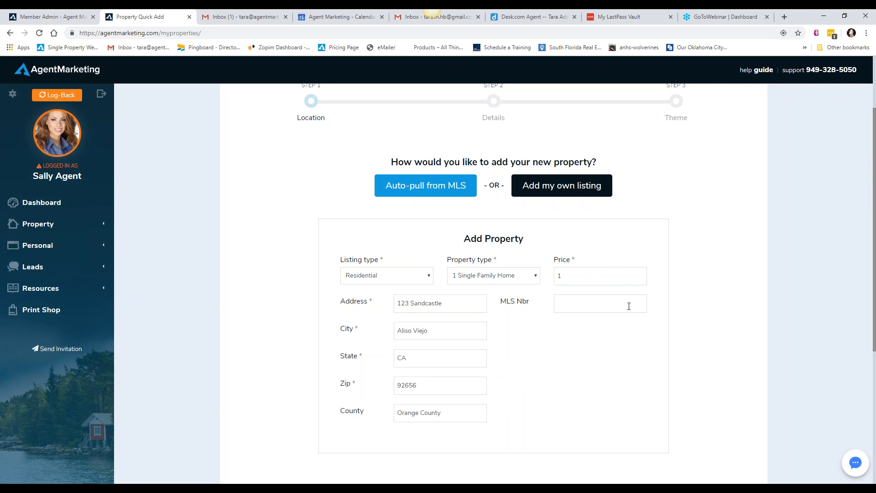
scroll(674, 312, up, 2)
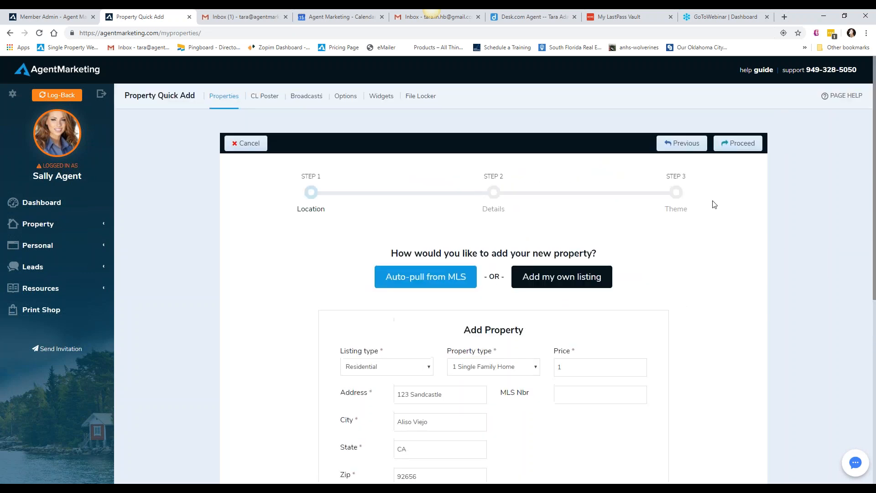
click(725, 143)
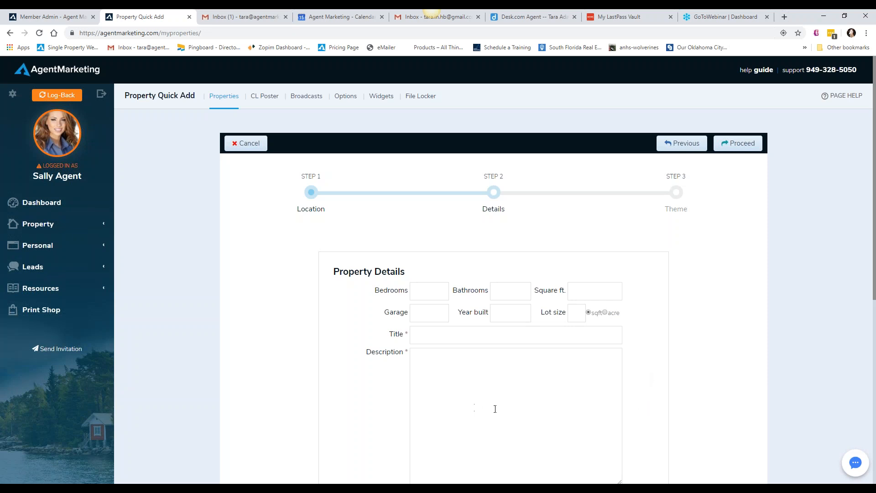
Enter the property details: 3 bedrooms, 2 bathrooms, 2000 square feet, garage 2 and year built 2005
click(437, 289)
click(424, 313)
click(516, 291)
text(2)
click(589, 291)
text(2000)
click(422, 313)
text(2)
click(512, 313)
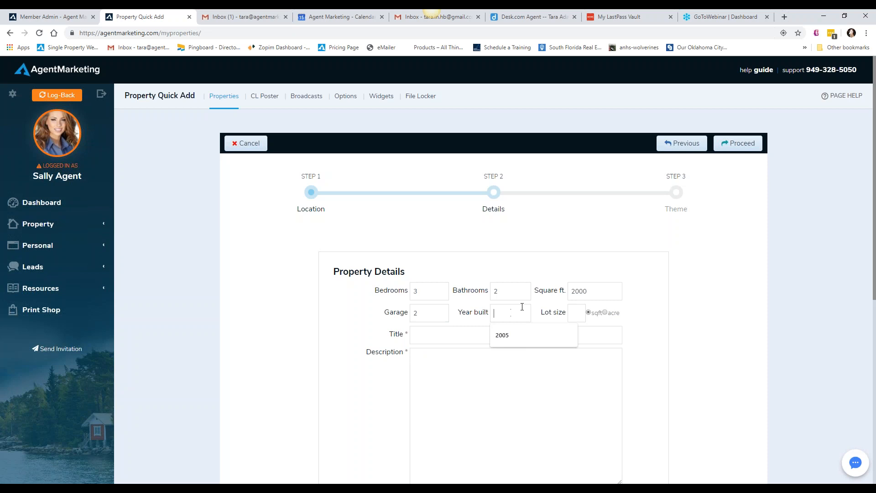
text(2005)
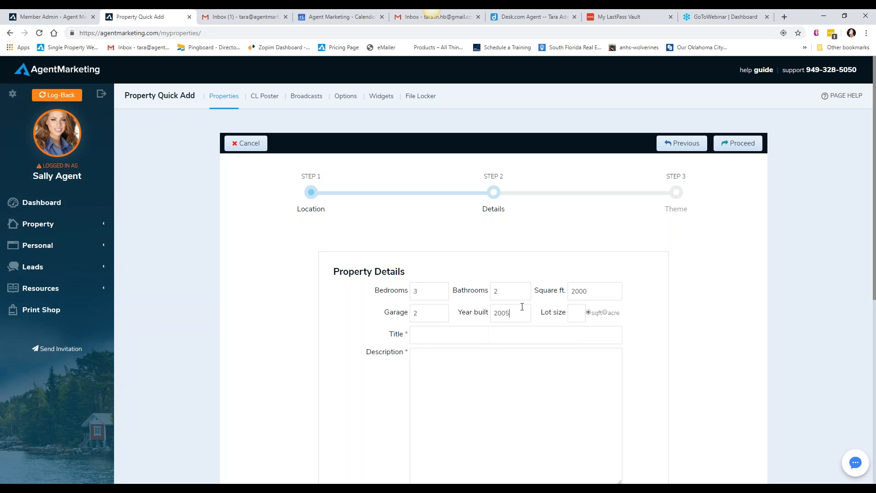
Enter x as both the title and the description of the property, and proceed to the theme step
click(494, 335)
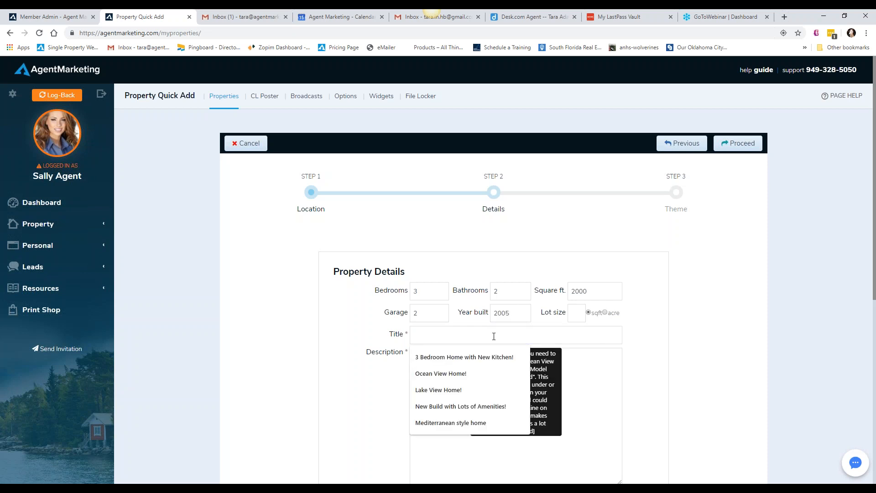
text(x)
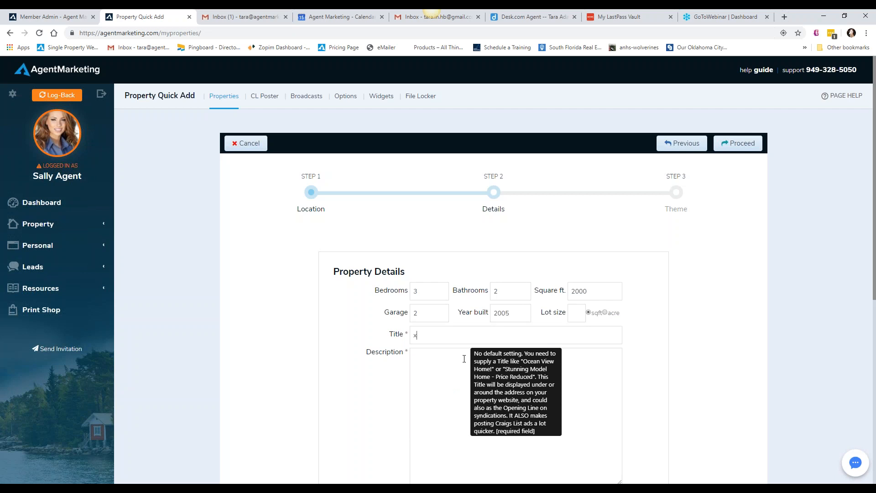
click(431, 366)
text(x)
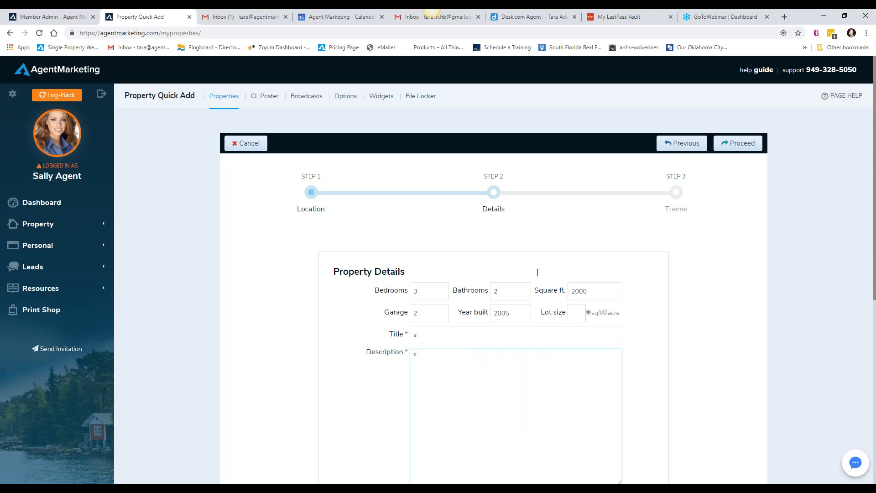
click(718, 148)
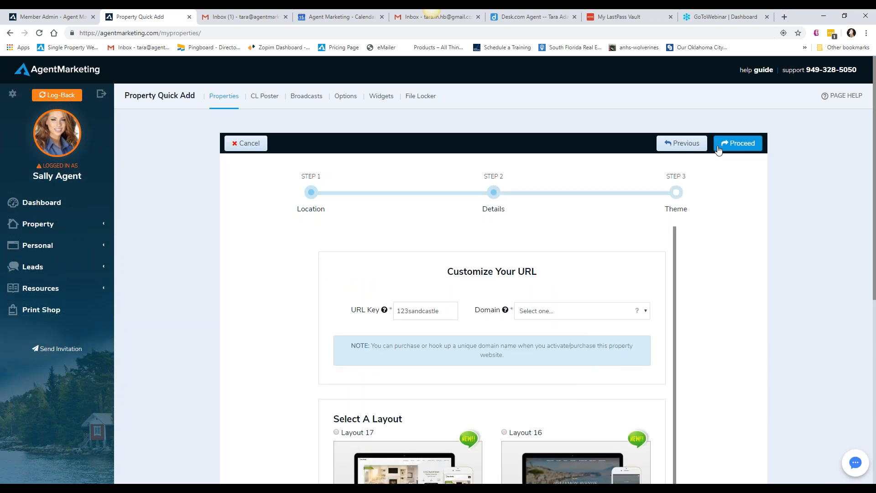
Choose the iHouseNet.com domain and Layout 16 with the Cranberry color for the property website, and submit
click(644, 316)
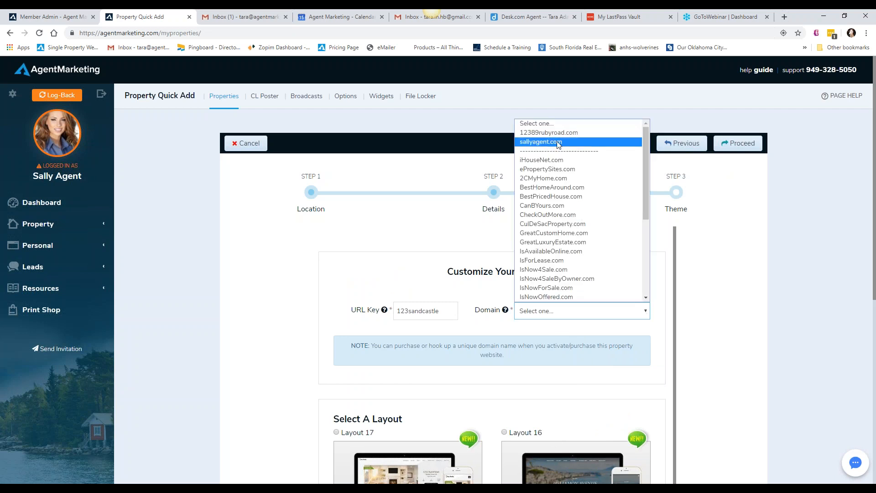
click(568, 160)
scroll(672, 358, down, 3)
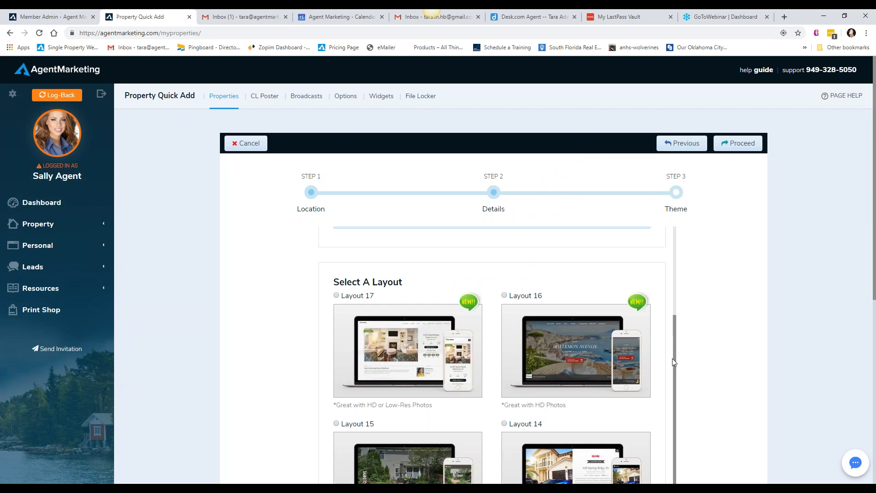
click(514, 299)
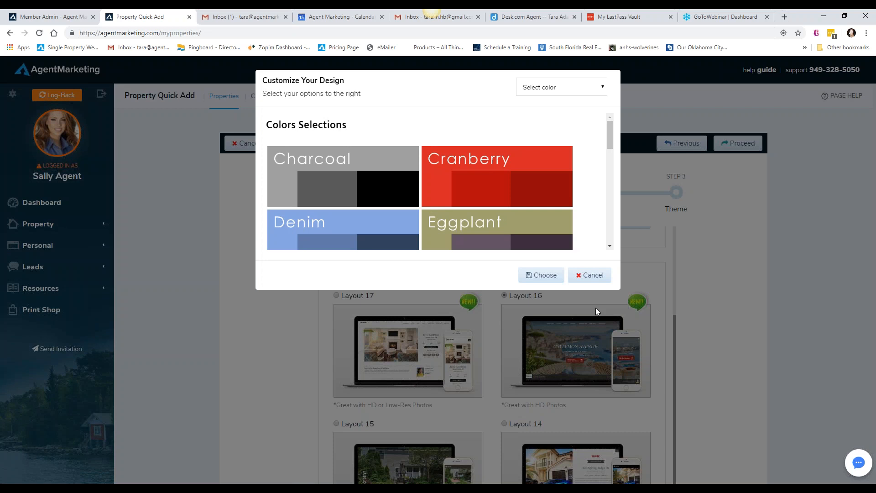
click(555, 91)
click(551, 120)
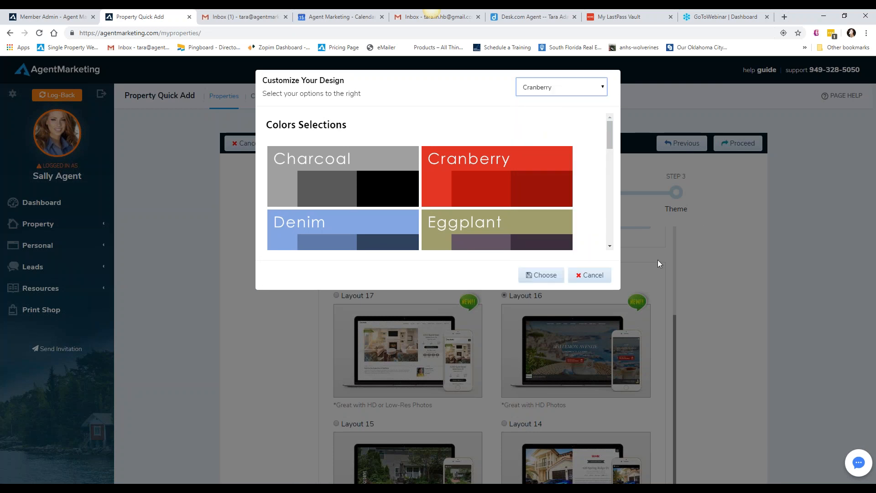
click(540, 276)
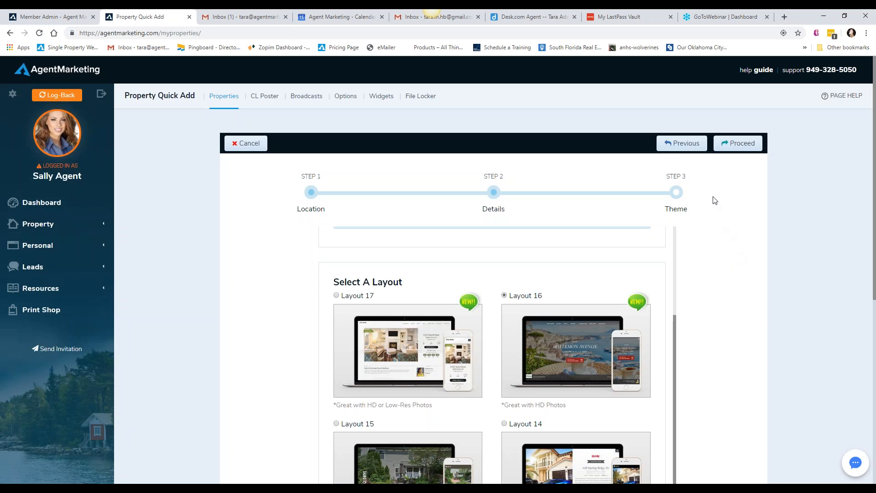
click(721, 145)
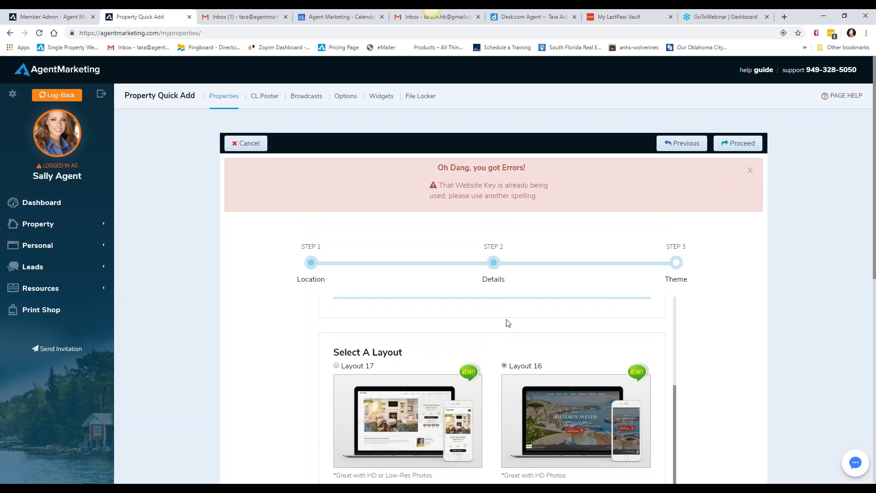
Append xx to the website's URL key and resubmit the new property
scroll(506, 323, up, 3)
click(441, 383)
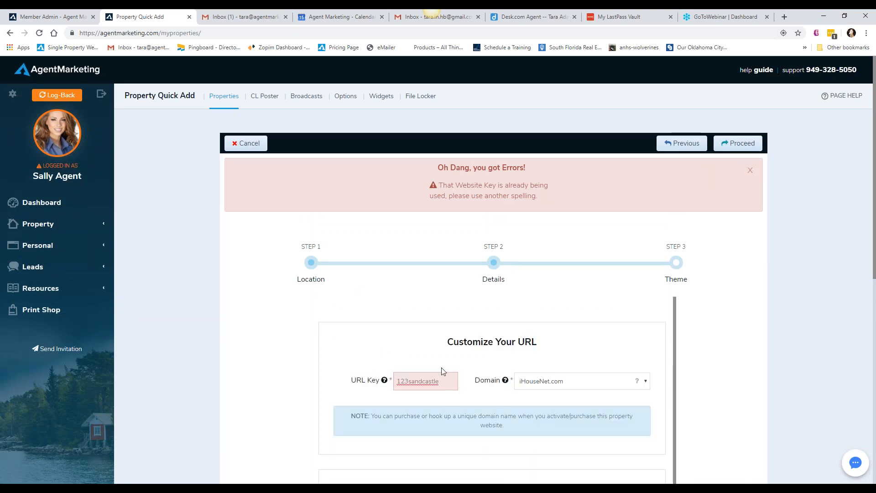
text(xx)
click(721, 154)
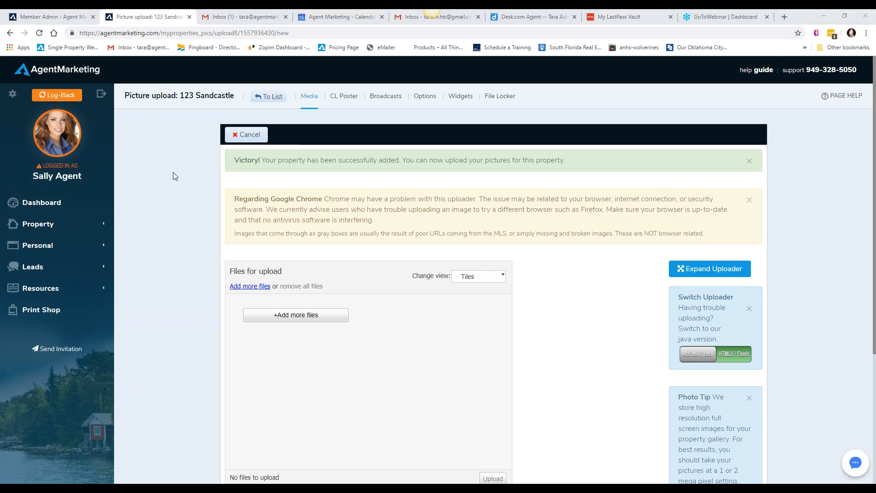
Skip the picture upload for the new property and return to the property list
click(228, 138)
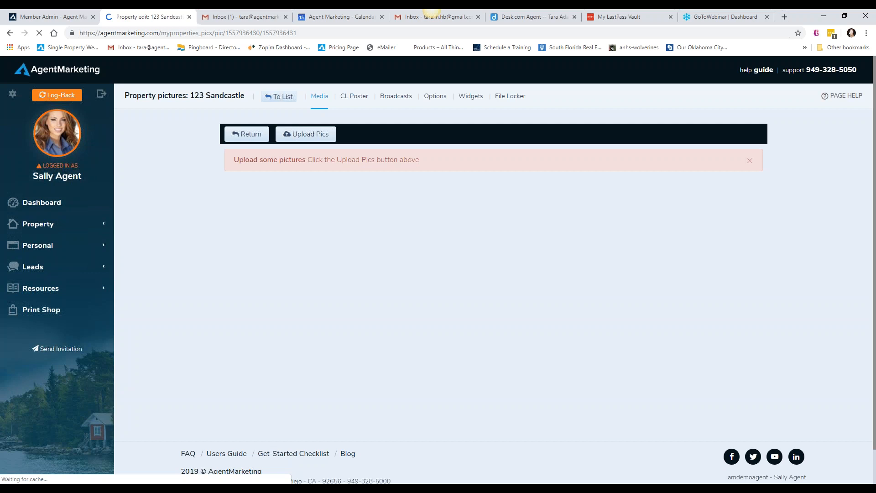
click(262, 138)
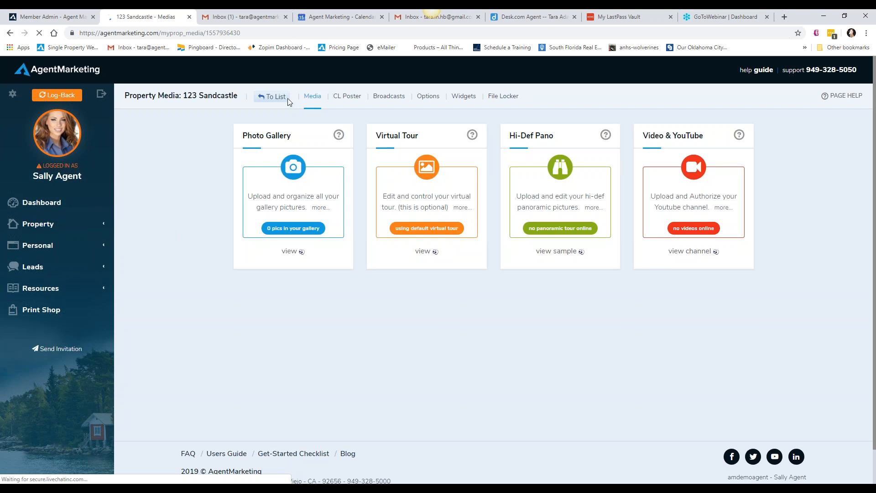
click(269, 97)
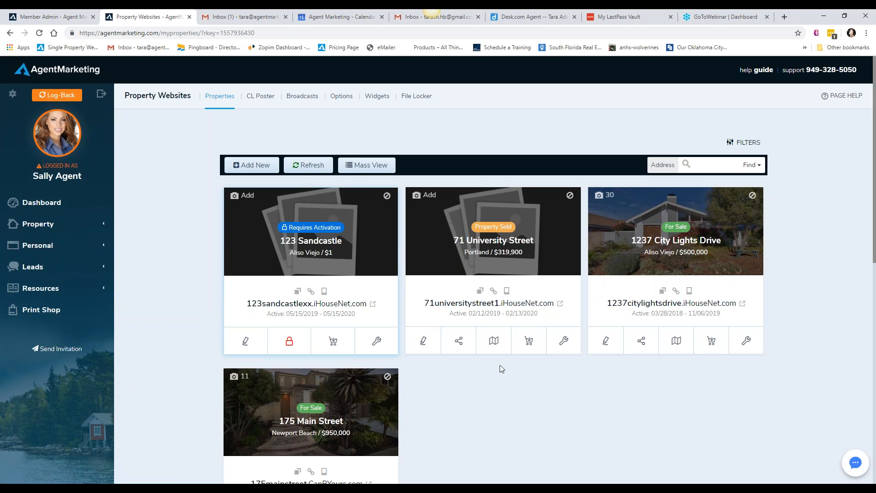
Start a CMA report for the sold property in Portland
click(494, 340)
click(494, 340)
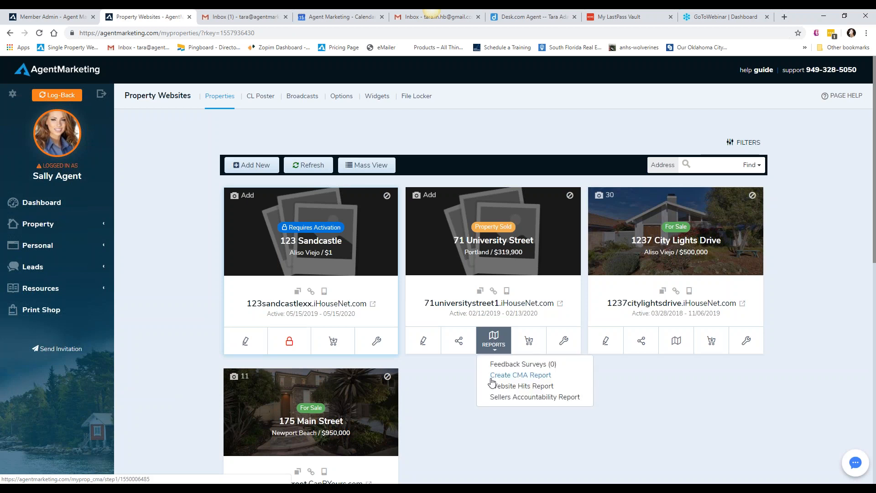
click(543, 376)
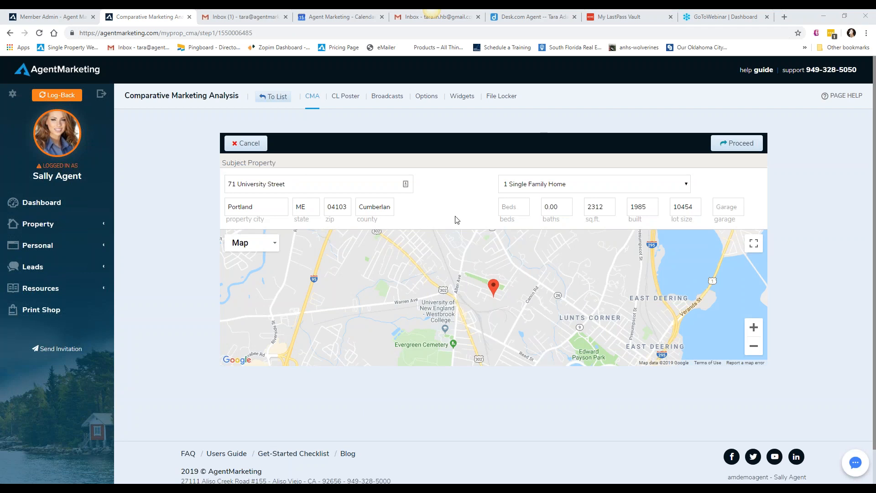
Set the subject property to 3 beds and 2 baths, and proceed to the comparative listings criteria
click(517, 206)
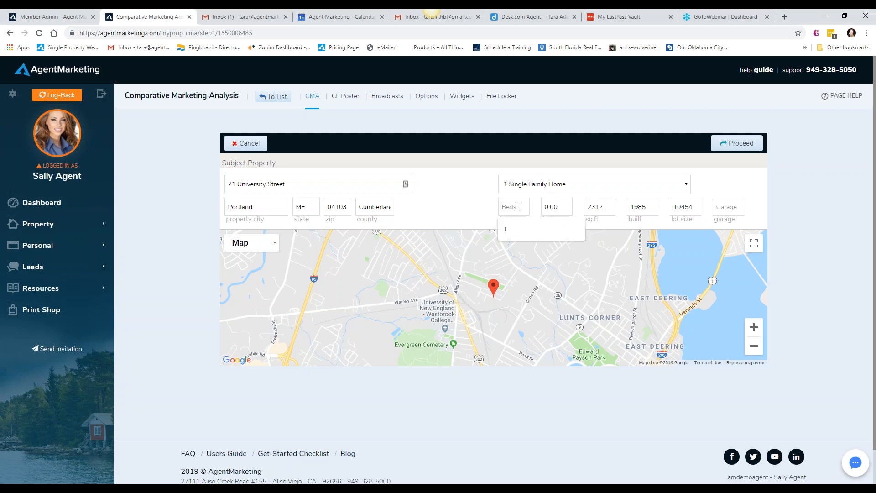
text(3)
key(Tab)
text(2)
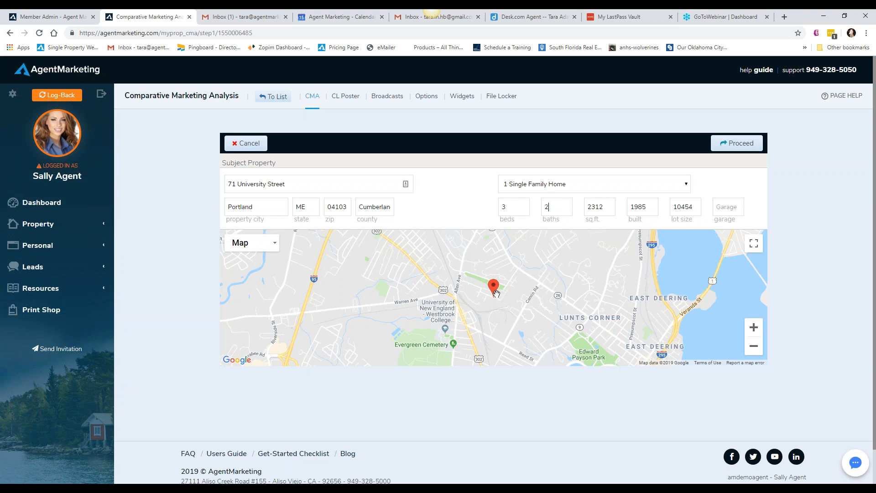
click(720, 145)
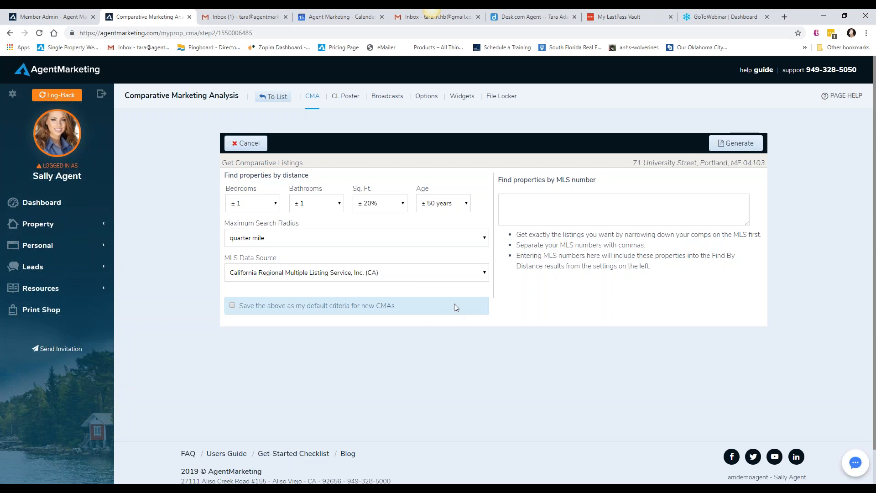
Set the comparable search tolerances to ± 3 bedrooms and ± 2 bathrooms
click(276, 204)
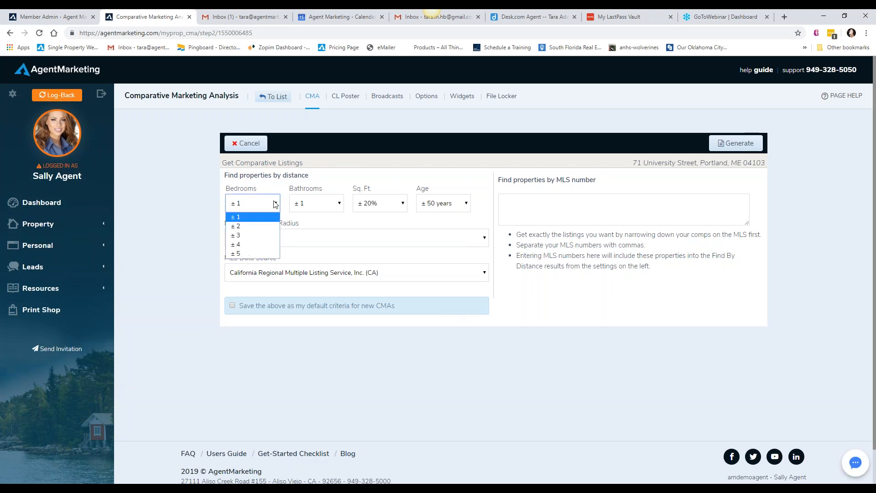
click(263, 235)
click(339, 204)
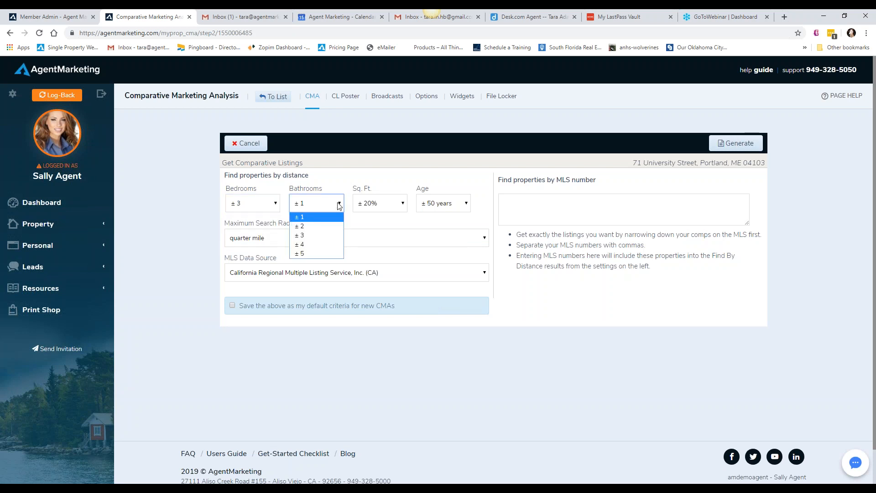
click(331, 226)
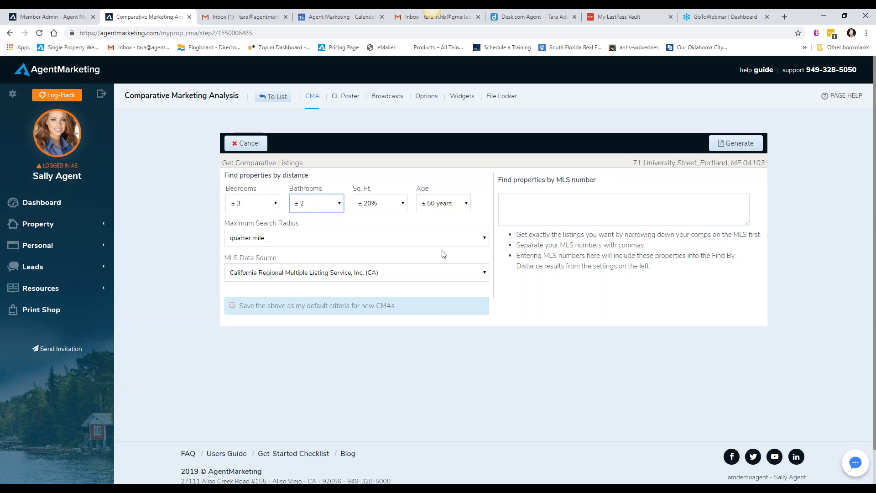
Set the maximum search radius to up to 10 miles and generate the comparative listings report for the Portland property
click(481, 241)
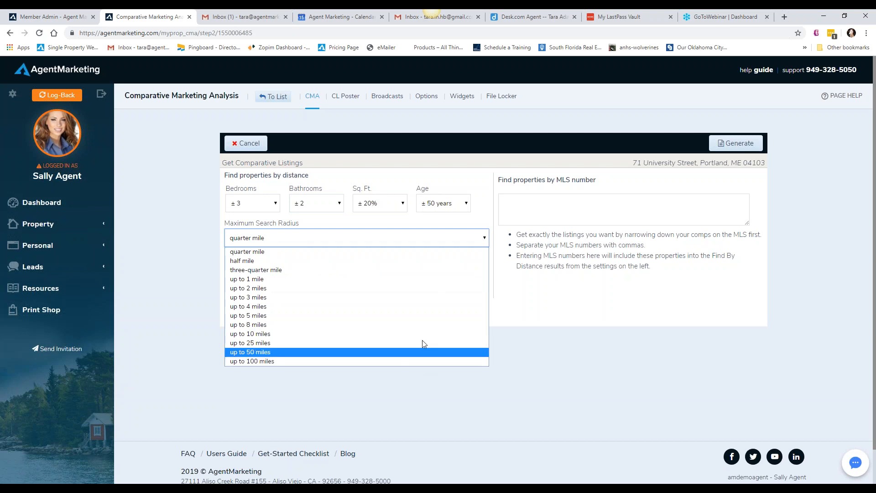
click(423, 341)
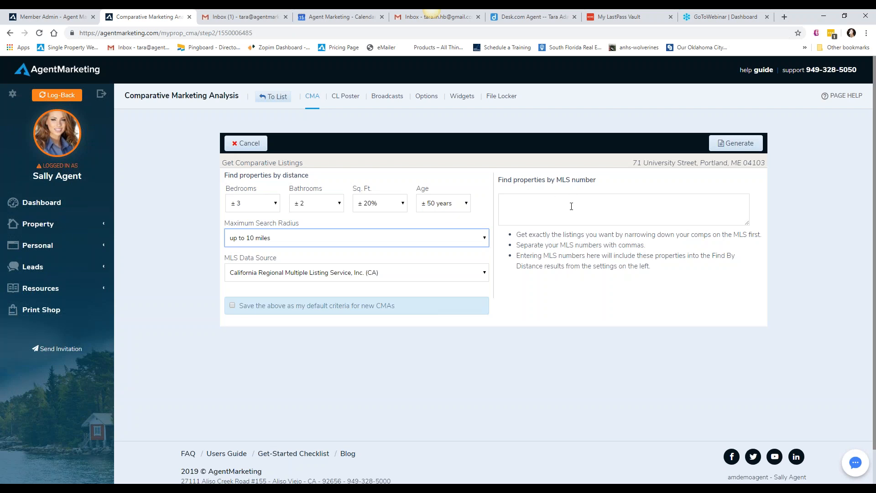
drag(528, 245, 645, 245)
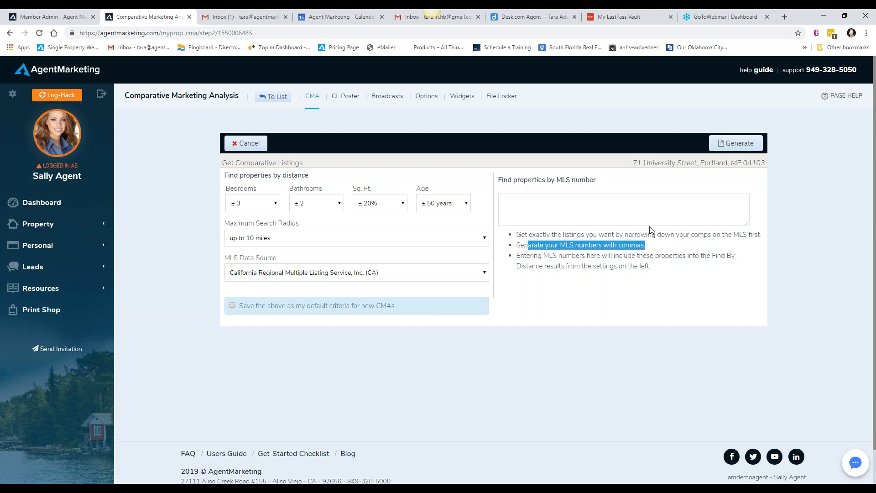
click(607, 282)
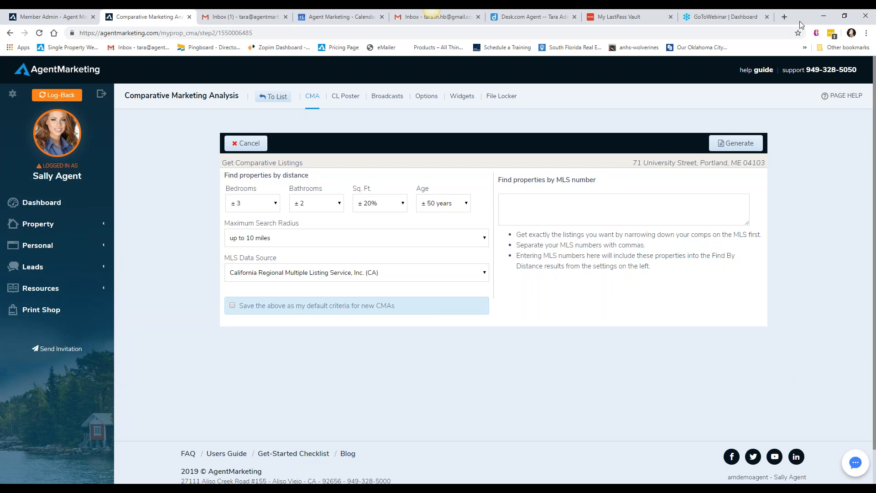
click(827, 21)
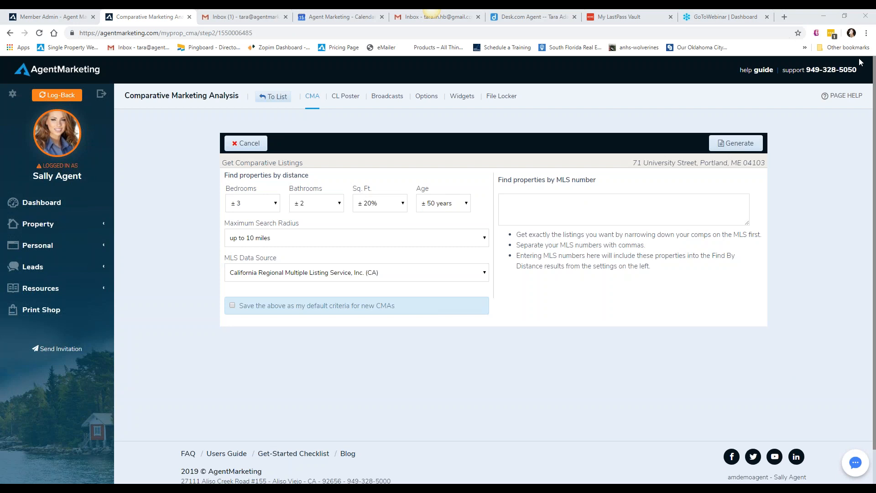
click(719, 144)
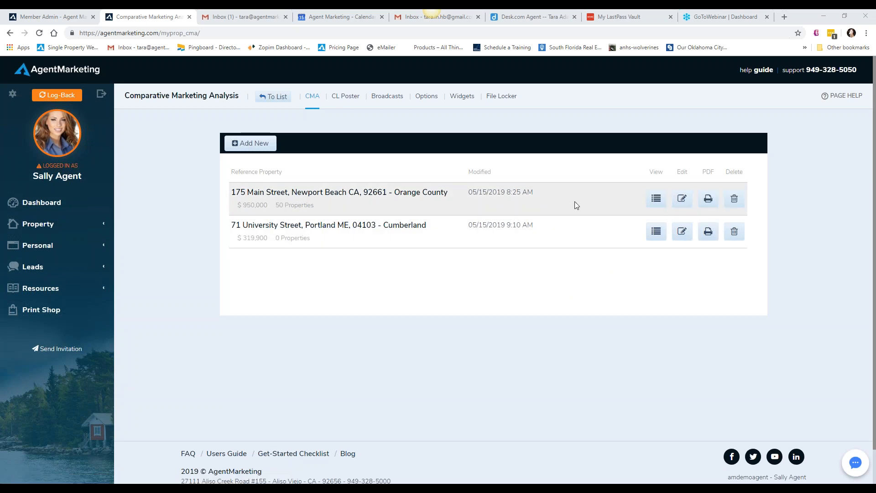
Open the existing Newport Beach CMA report and examine its map and active comparable listings
click(656, 200)
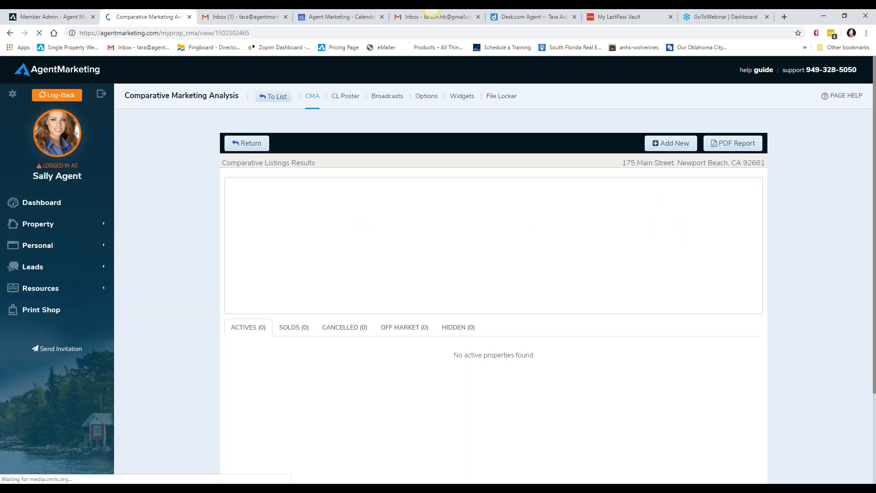
scroll(166, 290, down, 2)
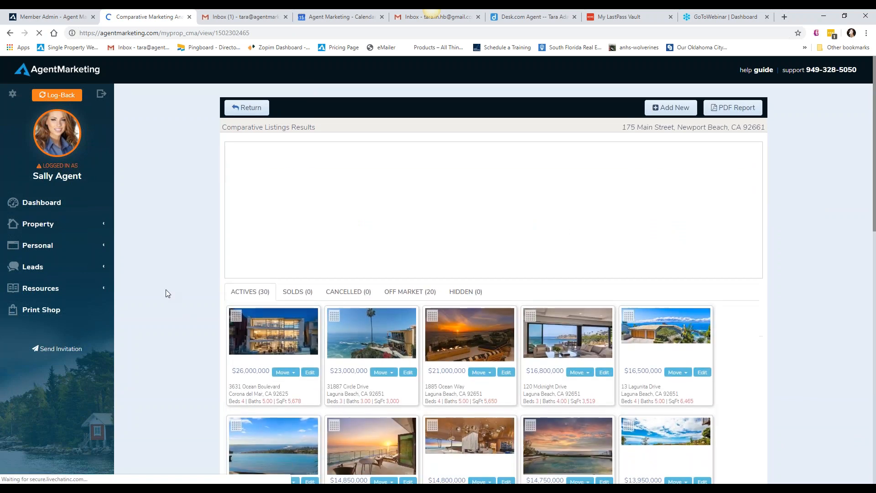
scroll(166, 289, up, 1)
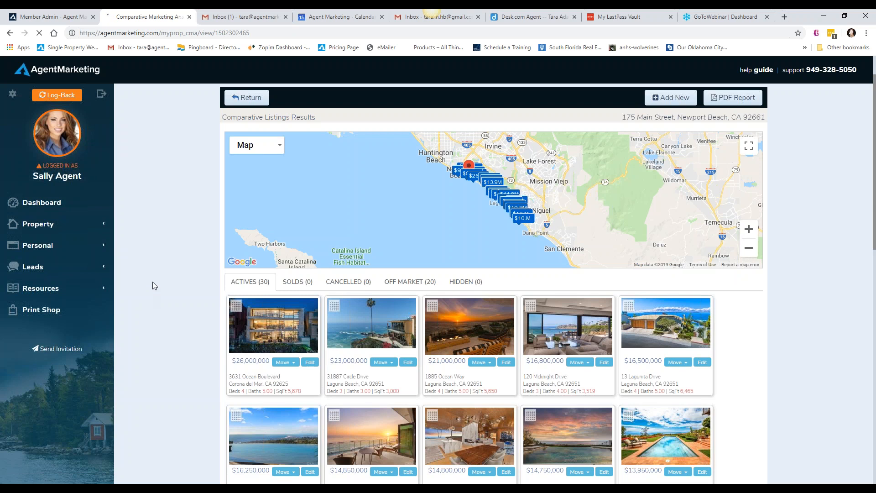
scroll(152, 283, down, 5)
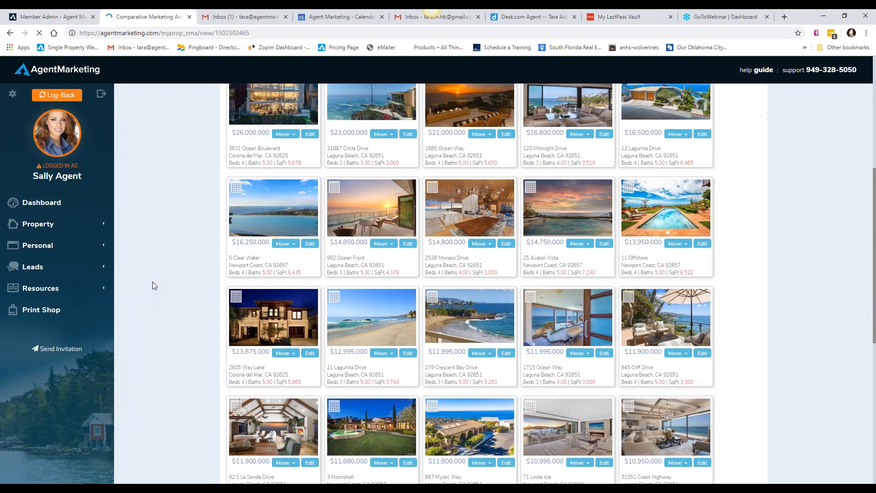
scroll(152, 281, up, 4)
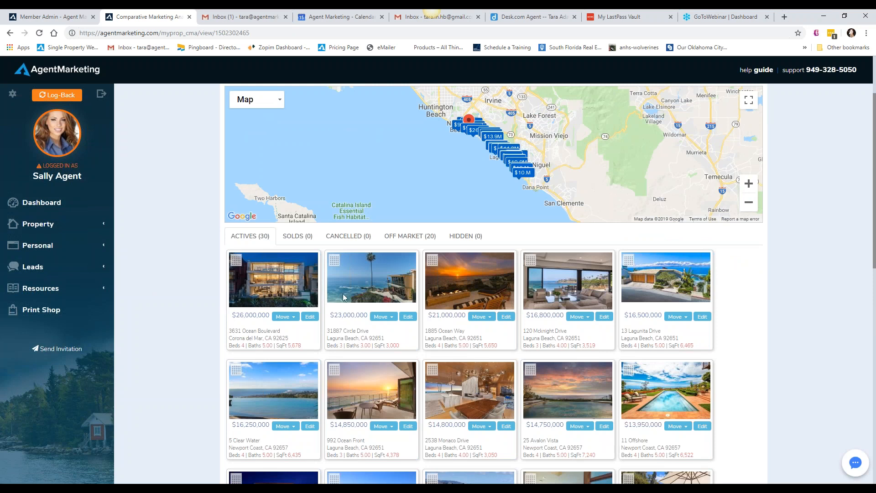
Check the status choices and the price adjustment form for the first active listing, leaving both without changes
click(288, 318)
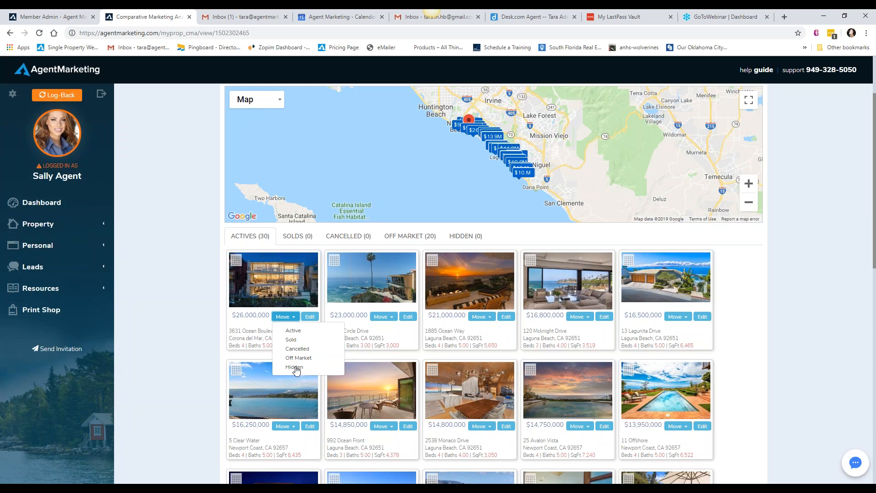
click(179, 319)
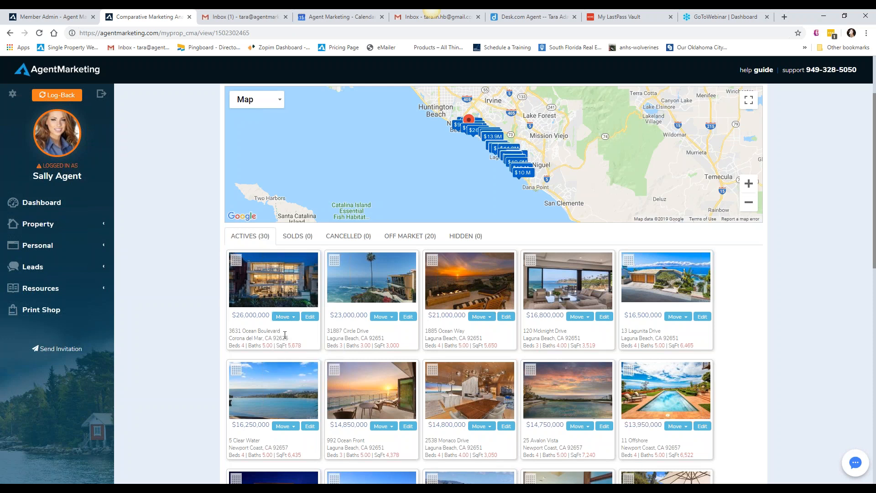
click(311, 317)
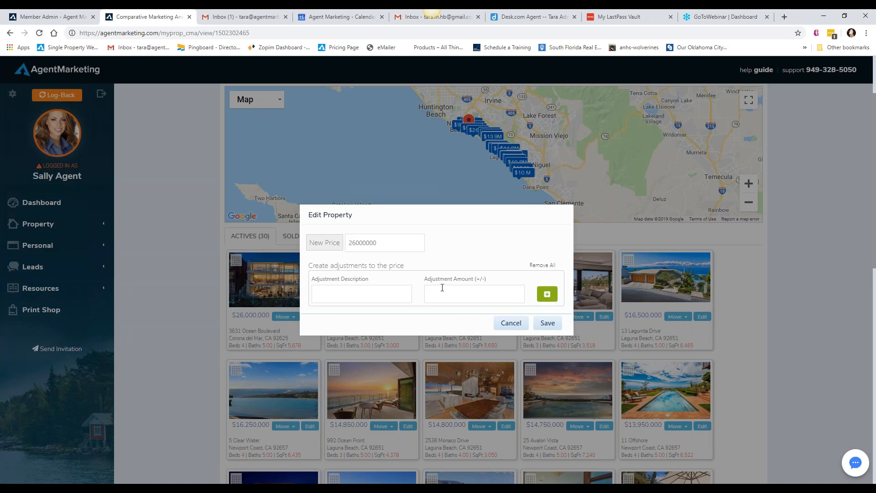
click(506, 323)
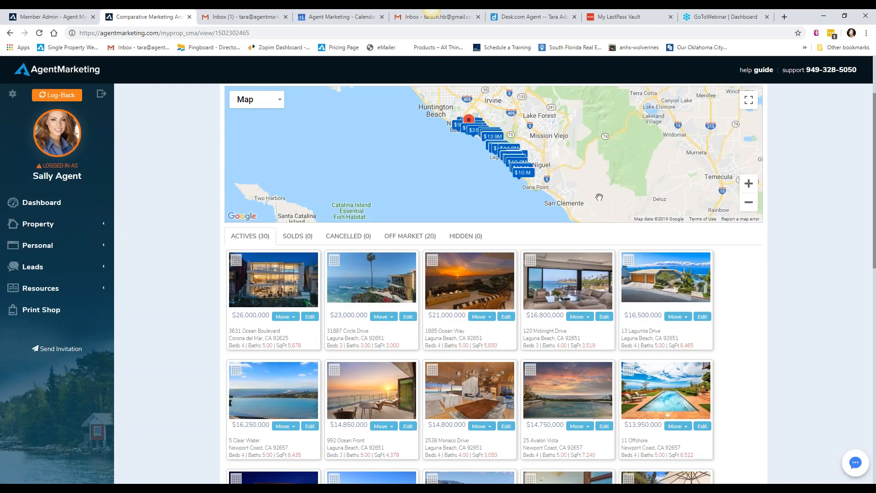
Inspect the form for adding a new comparable property to the Newport Beach report, and close it without saving
scroll(164, 278, up, 2)
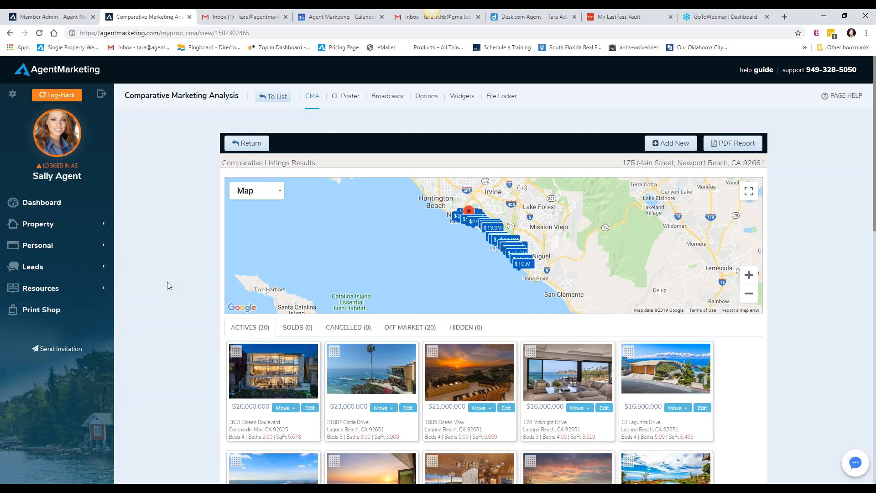
click(658, 143)
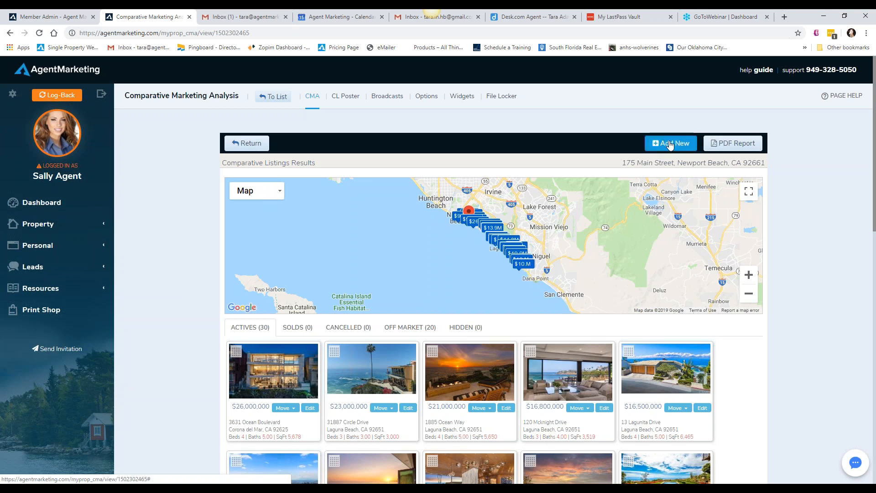
click(669, 144)
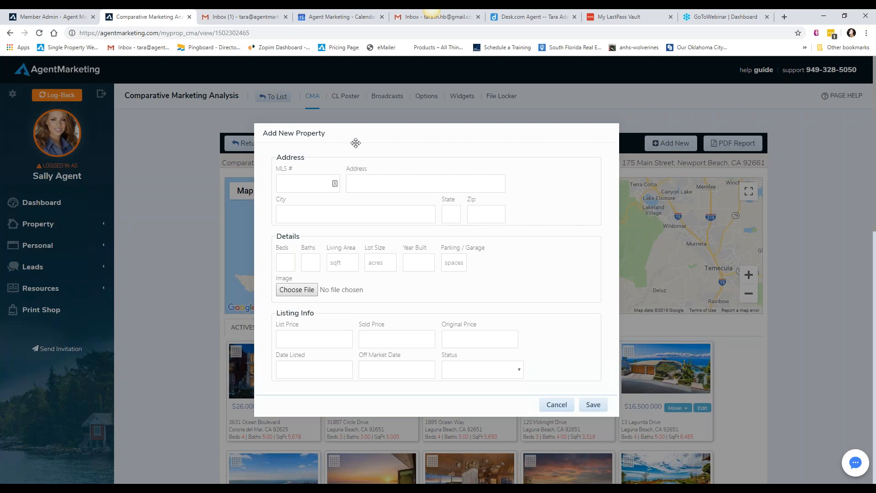
click(556, 404)
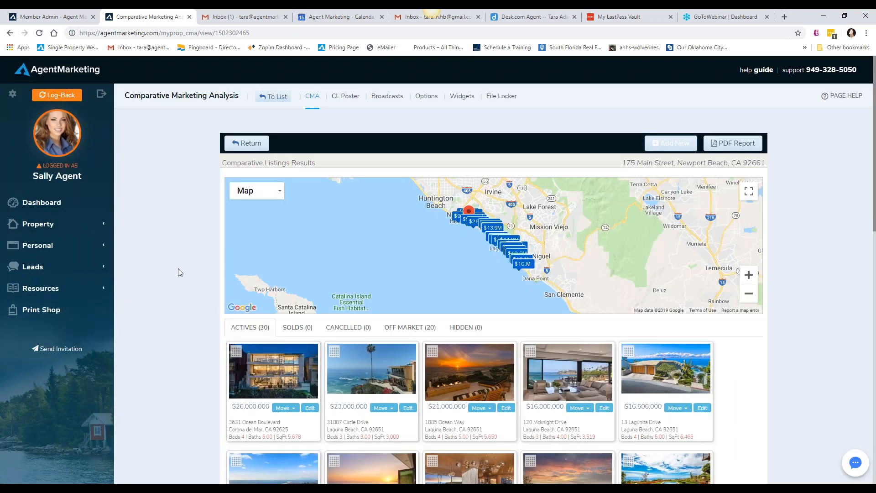
Look through the rows of active comparable listings in the Newport Beach report
scroll(178, 268, down, 2)
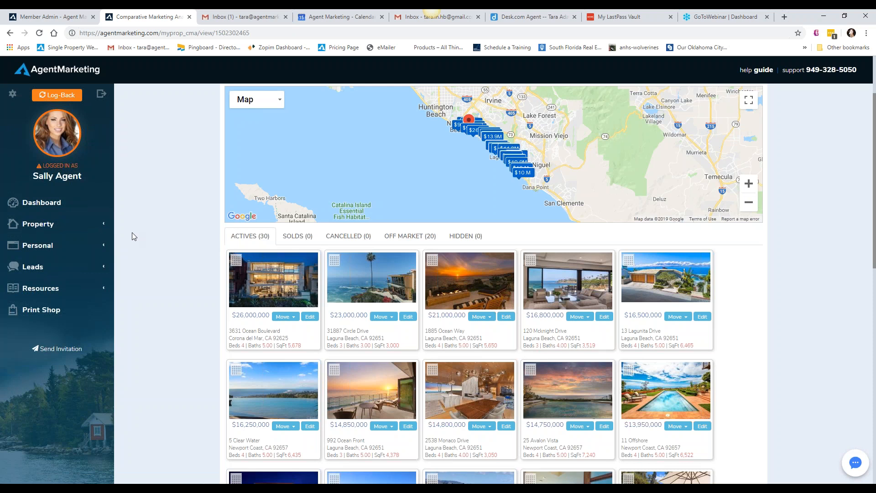
scroll(132, 234, down, 5)
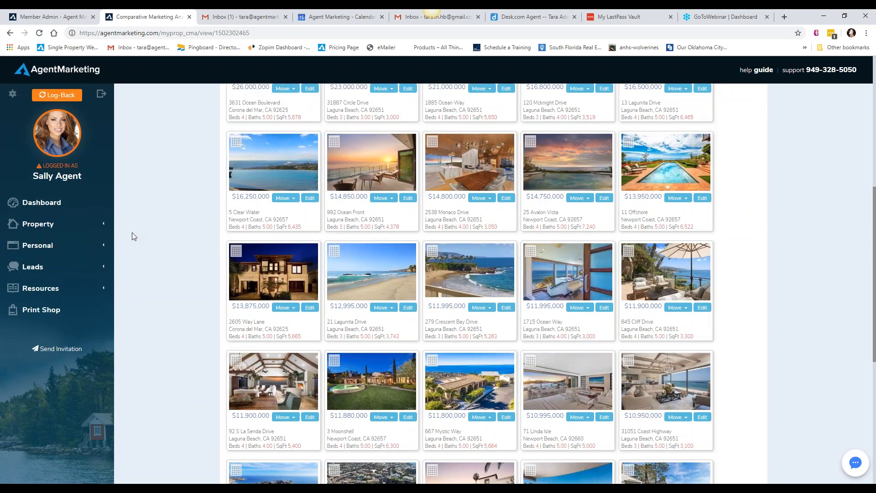
scroll(132, 236, down, 3)
scroll(132, 236, up, 6)
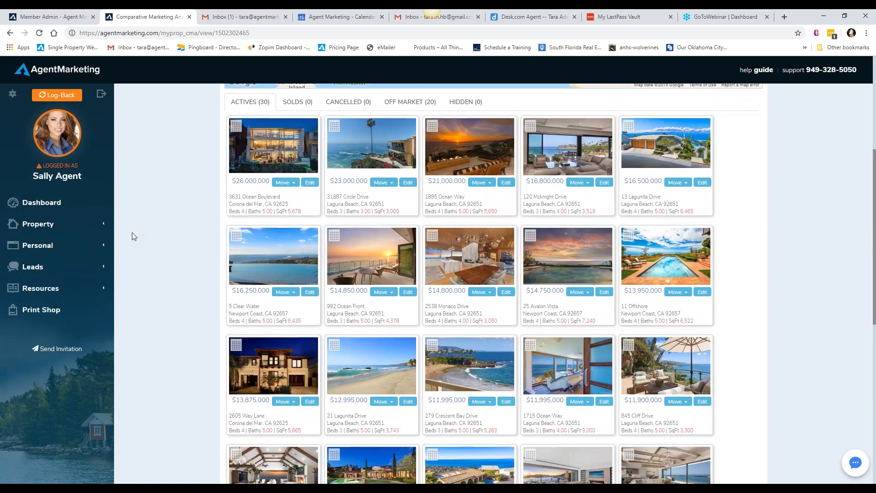
scroll(132, 236, up, 5)
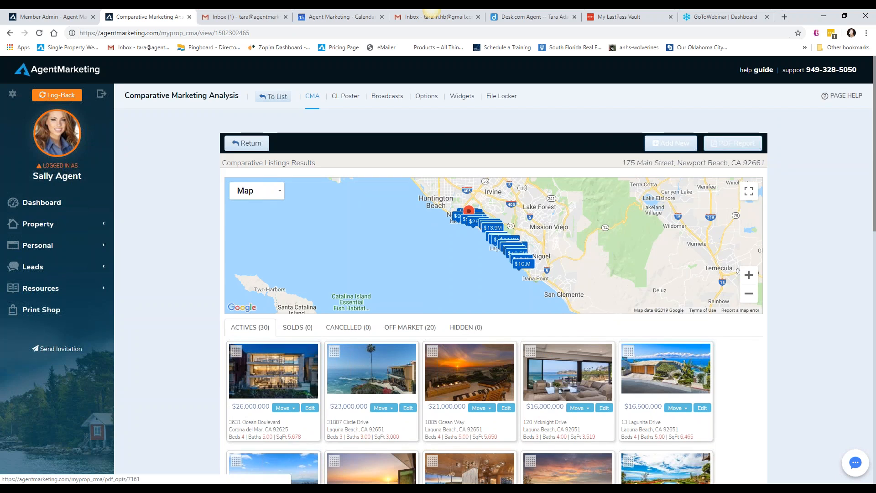
Return to the CMA report list, view the Newport Beach report's editable subject property details, and cancel the edit
click(258, 145)
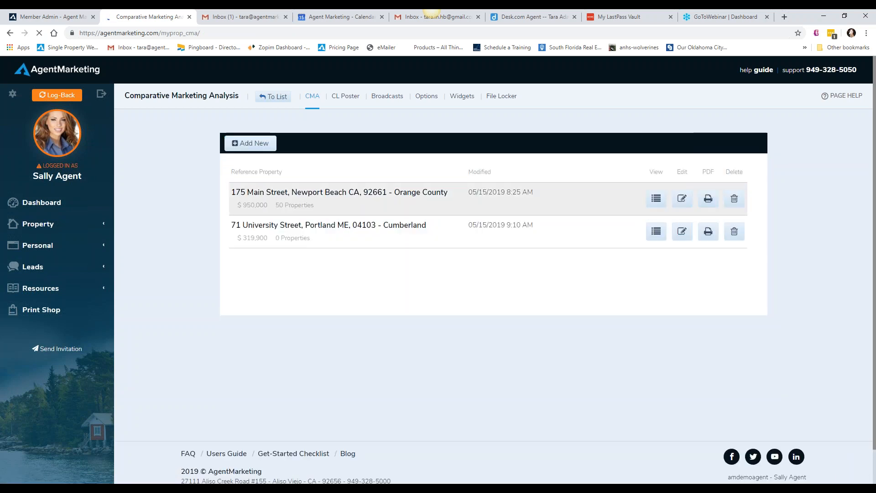
click(681, 201)
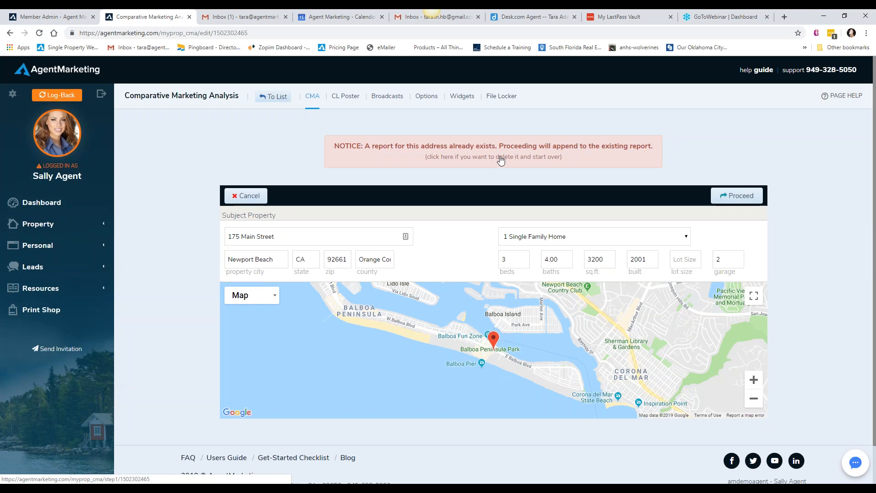
click(246, 196)
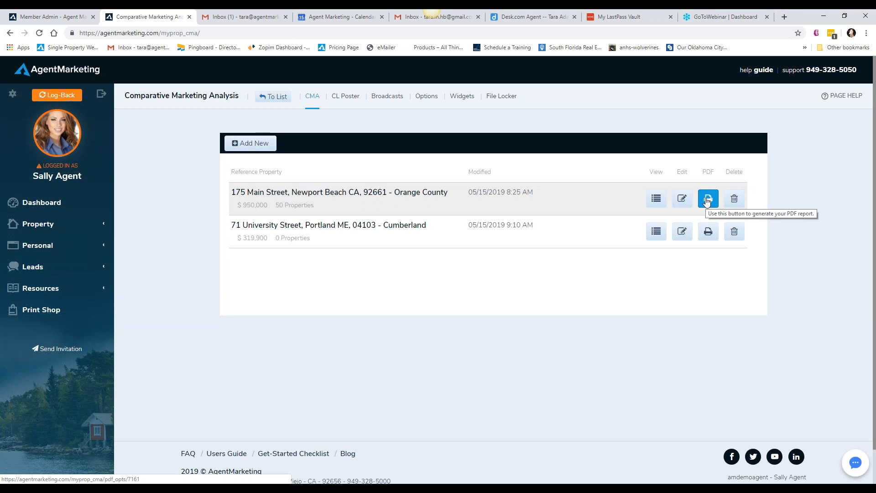
Try excluding the Open House checklist and Comp details pages from the Newport Beach PDF, re-enable both, and cancel the report options
click(706, 199)
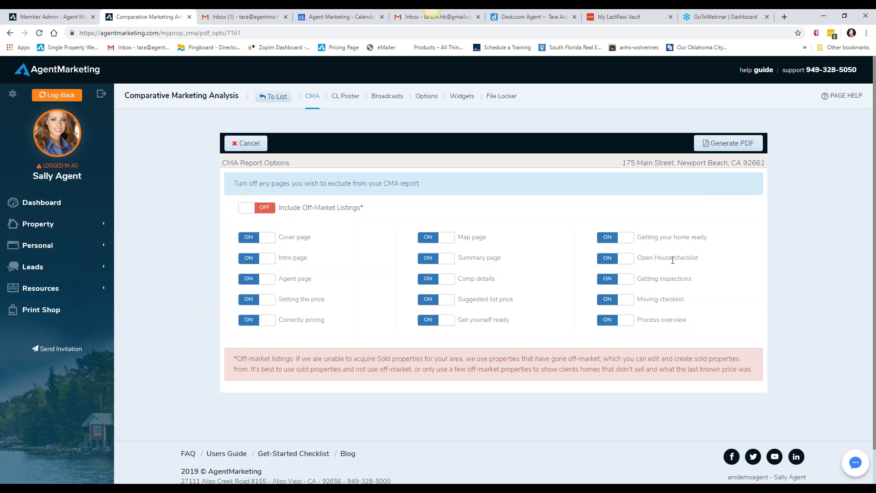
click(621, 264)
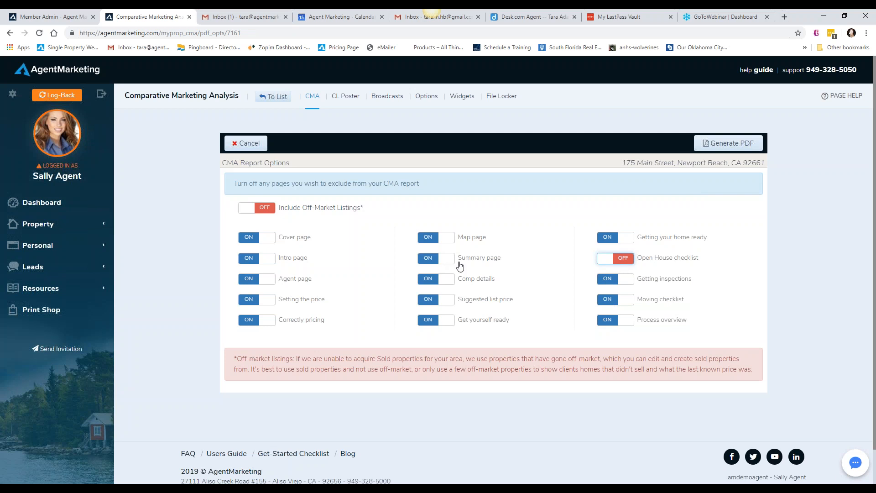
click(448, 282)
click(427, 282)
click(600, 264)
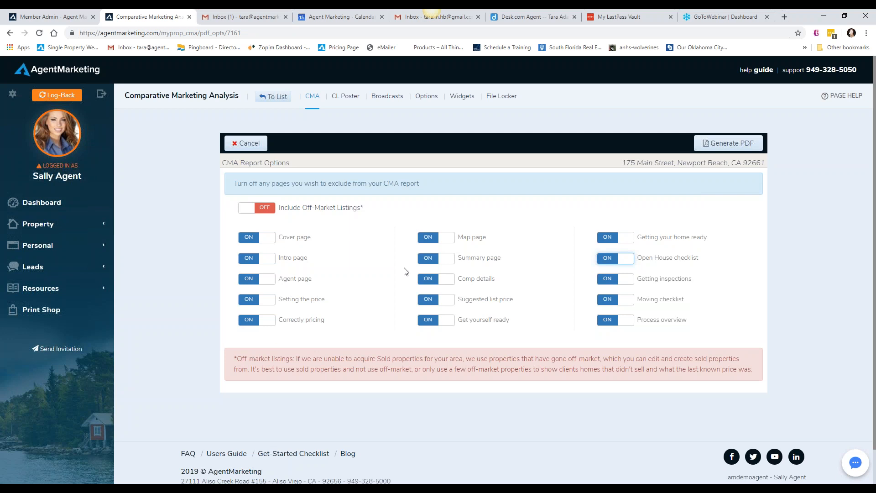
click(254, 147)
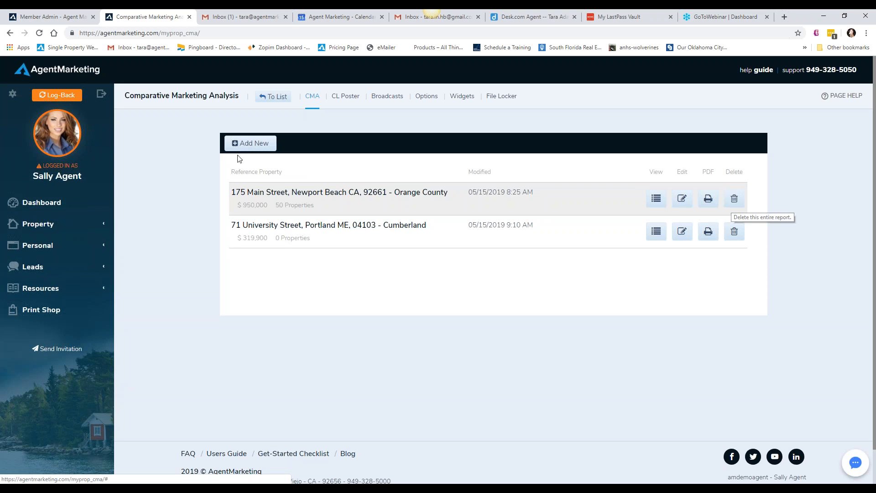
Generate the Newport Beach CMA report as a PDF with all pages included and off-market listings excluded
click(705, 201)
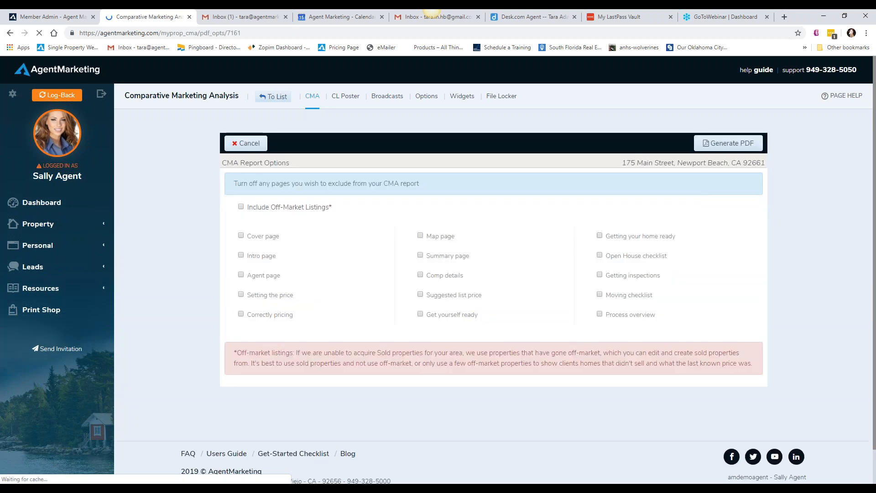
click(703, 144)
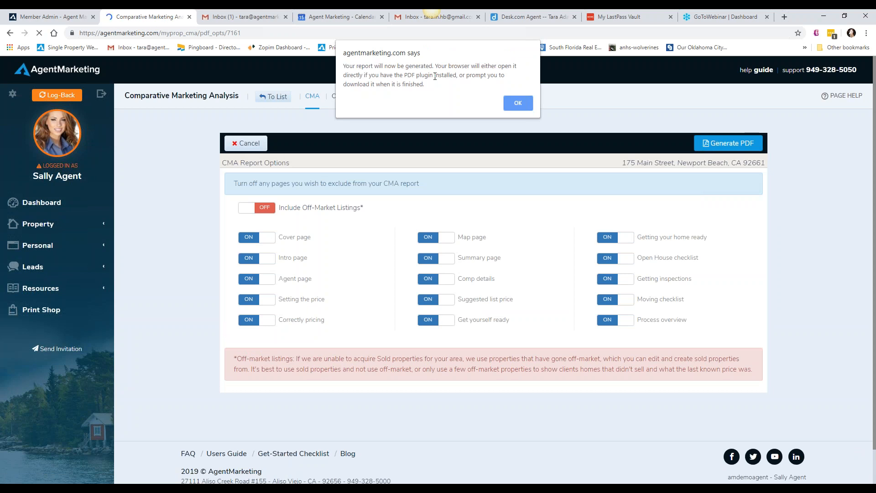
click(516, 104)
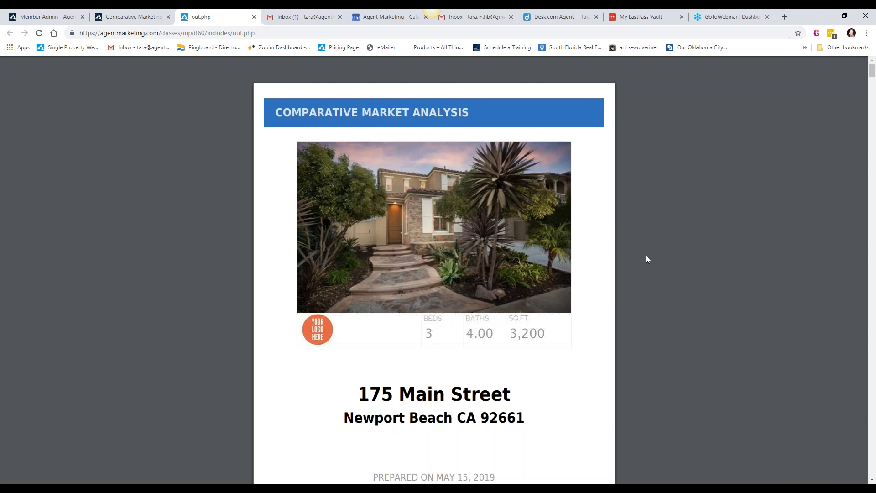
Examine the cover page of the Newport Beach CMA PDF and highlight the line naming the preparing agent and brokerage
scroll(646, 258, down, 3)
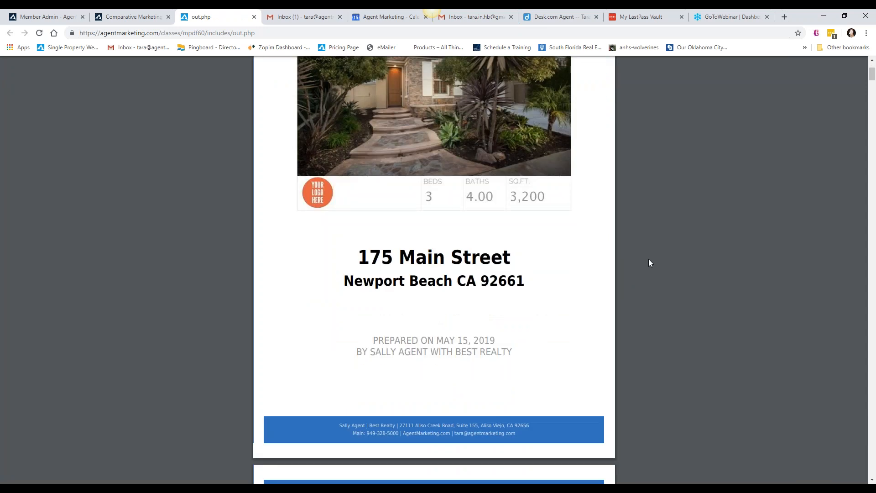
scroll(648, 259, up, 3)
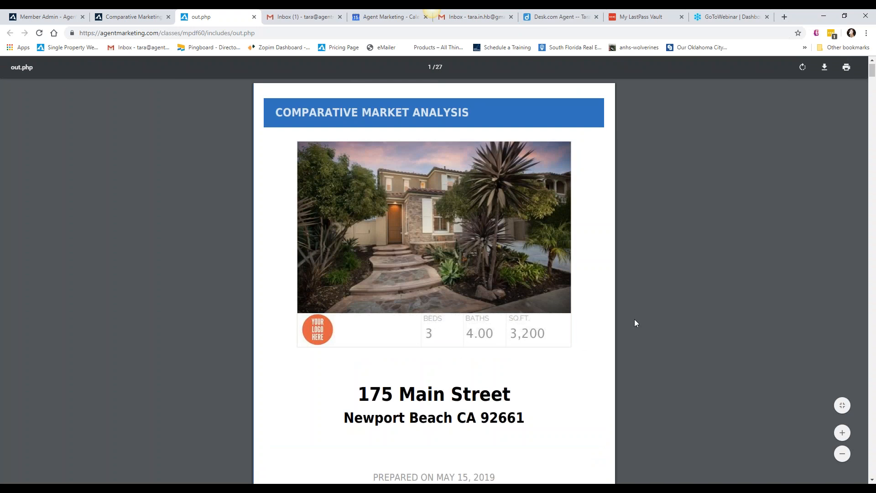
scroll(635, 321, down, 3)
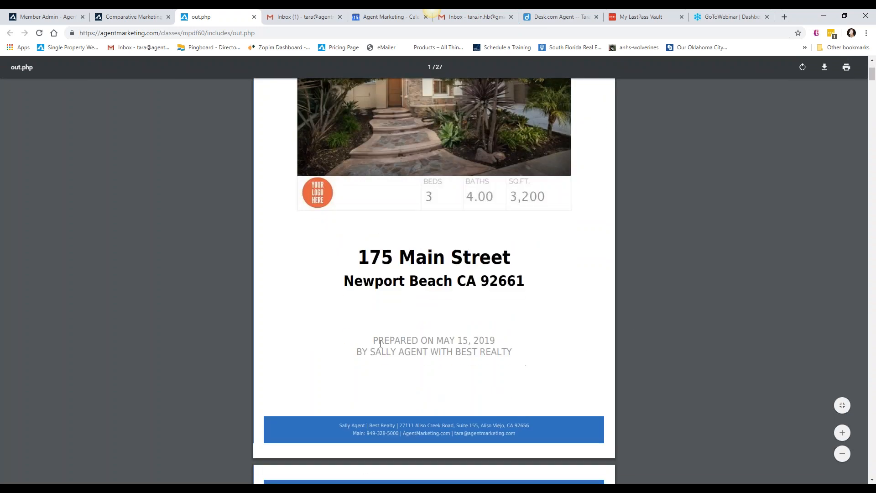
drag(363, 352, 521, 349)
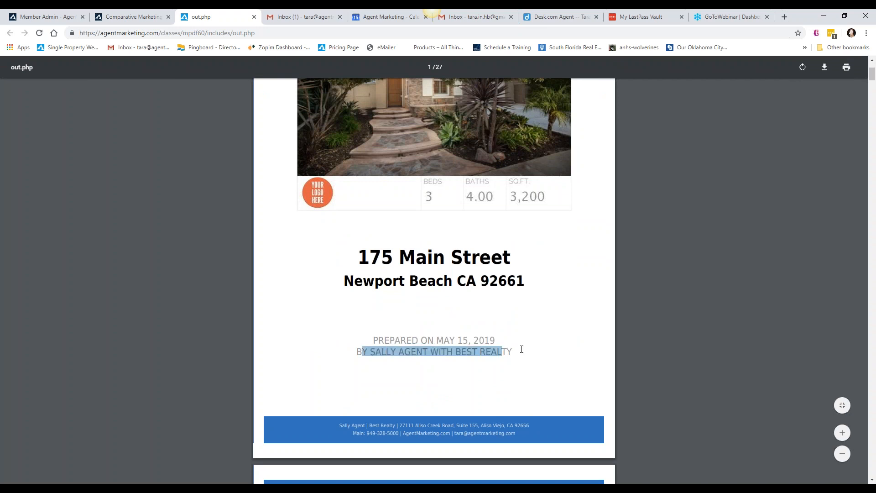
Read through the PDF's introductory pages, from What Is a CMA and Contact Information to Setting the Correct Price and Correct Pricing and Timing
scroll(653, 285, down, 3)
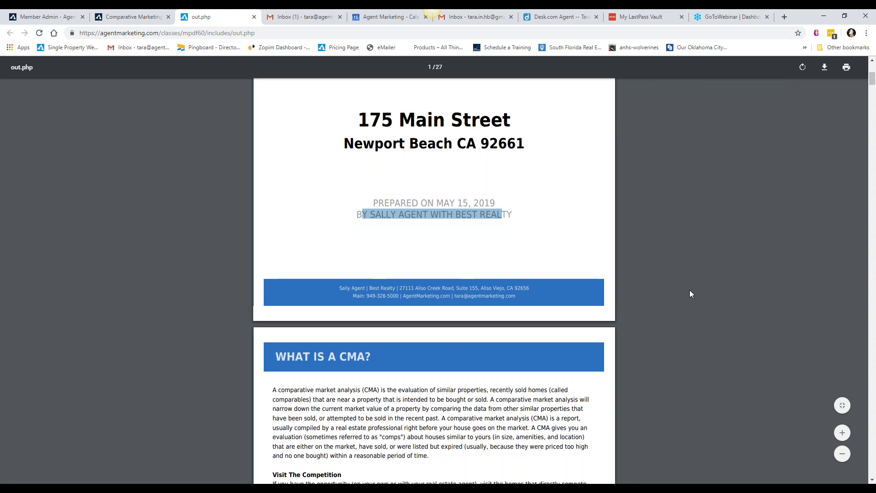
scroll(684, 285, down, 3)
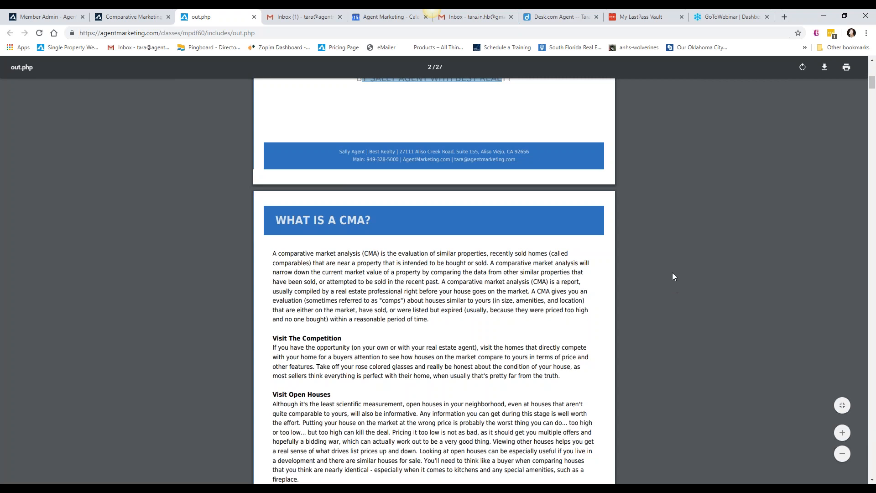
scroll(672, 274, down, 2)
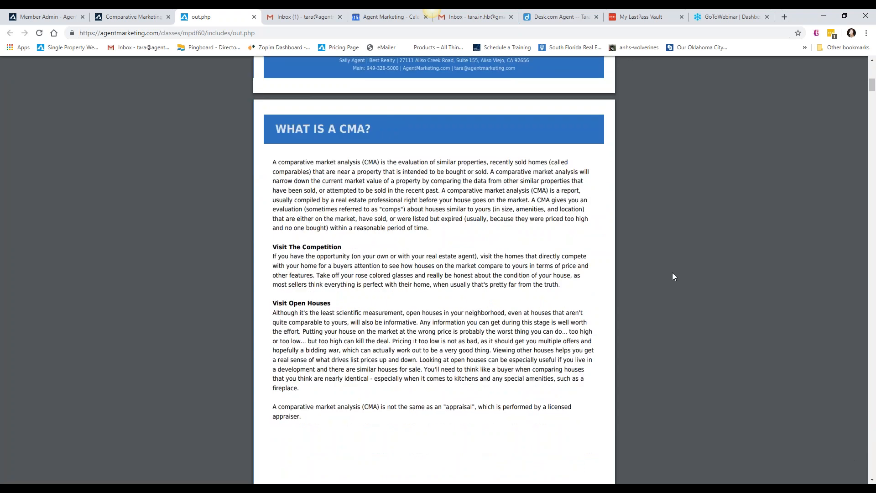
scroll(678, 250, down, 5)
scroll(678, 251, down, 6)
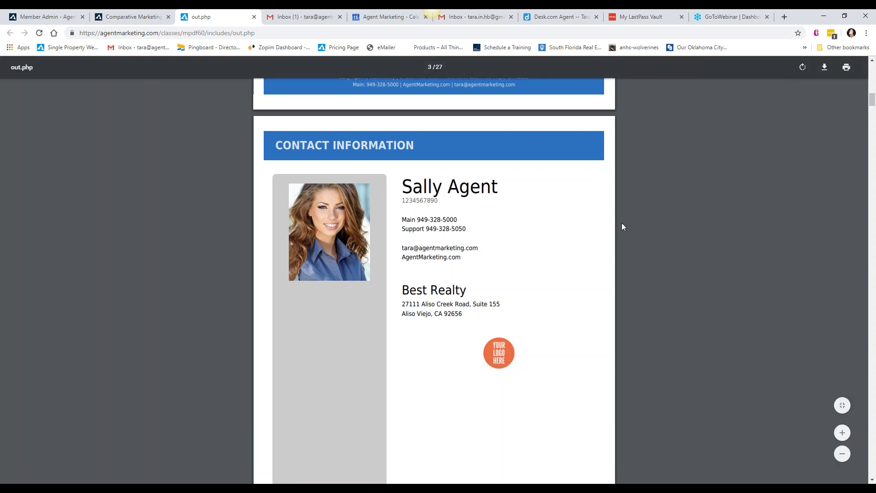
scroll(682, 228, down, 1)
scroll(682, 224, down, 5)
scroll(682, 224, down, 3)
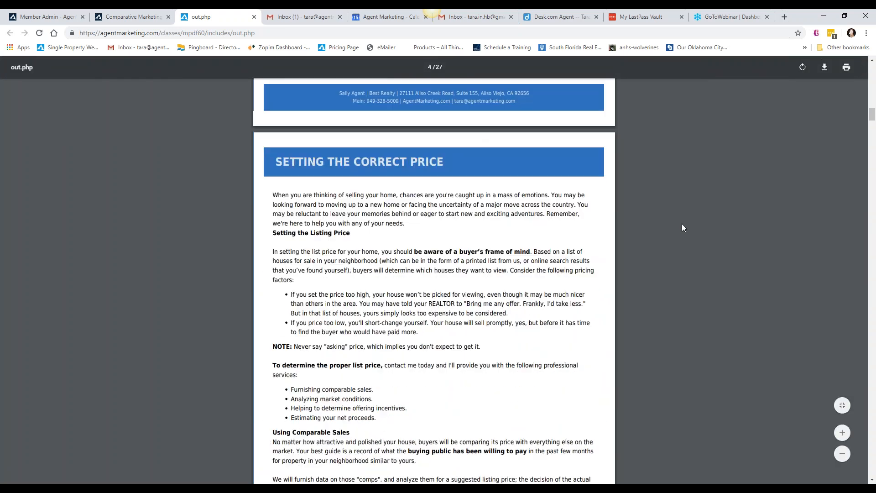
scroll(683, 227, down, 10)
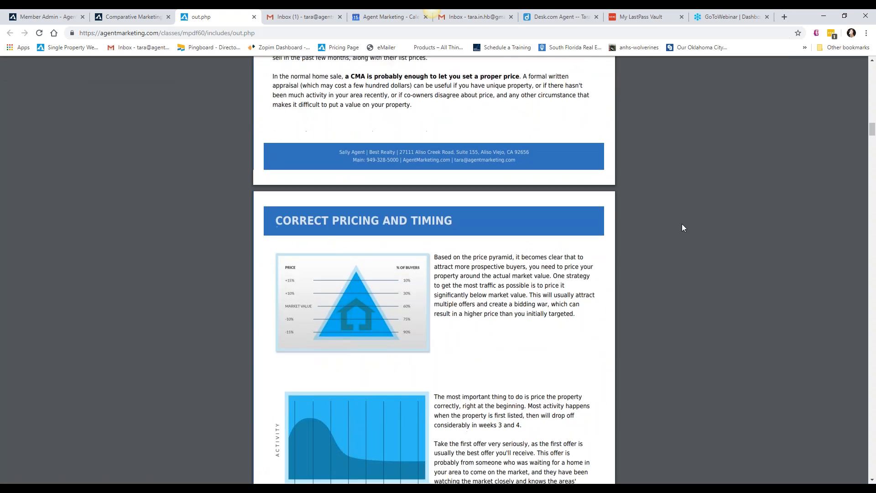
scroll(681, 227, down, 3)
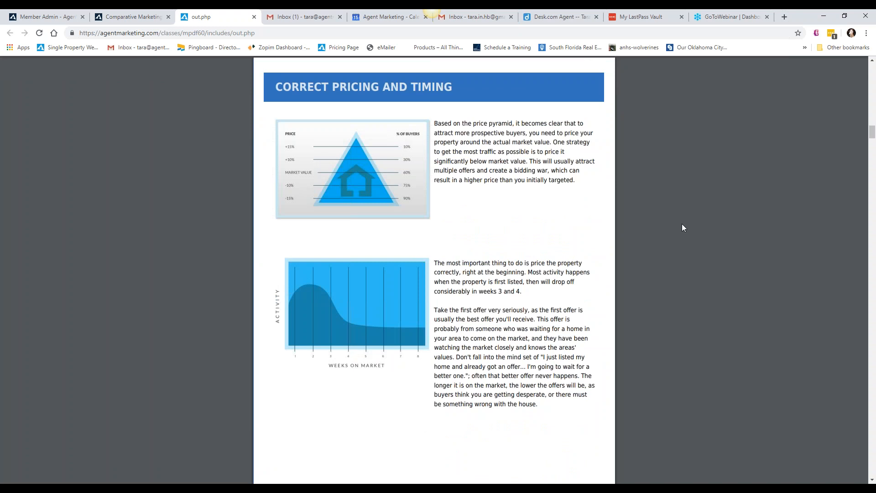
Examine the Map of All Listings pages with their property list and continue to the Summary of Comparable Properties
scroll(682, 228, down, 9)
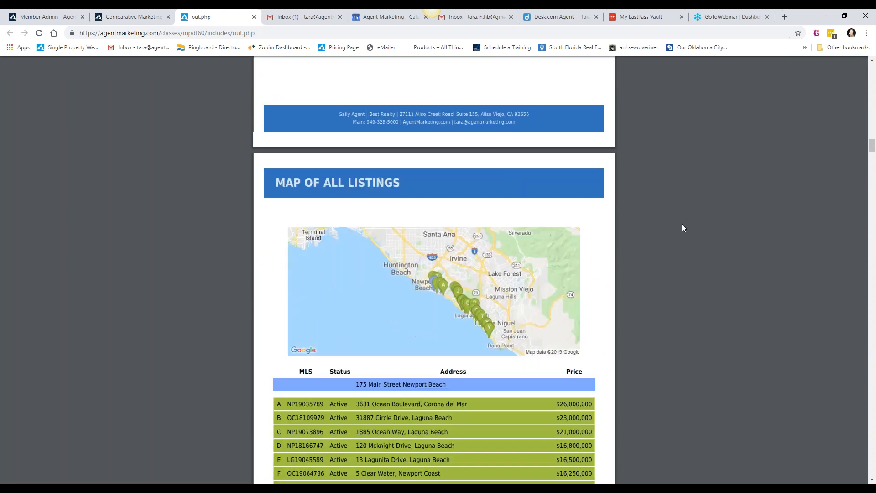
scroll(682, 227, down, 1)
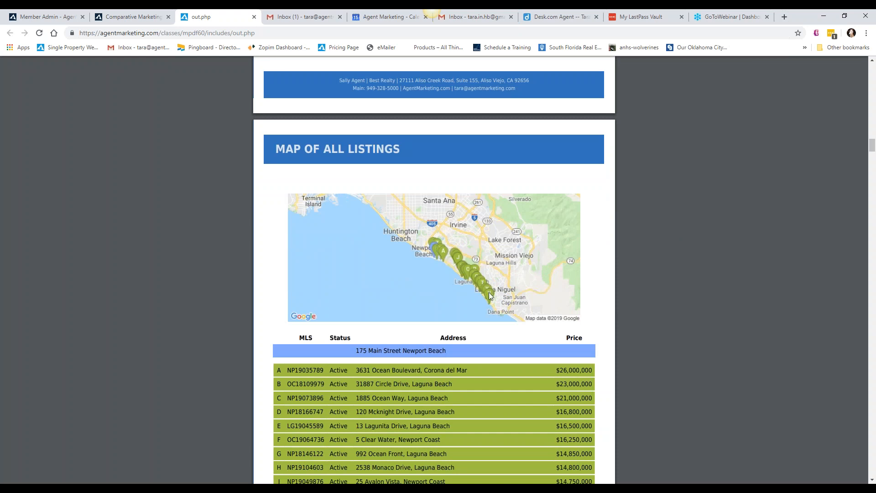
scroll(654, 228, down, 2)
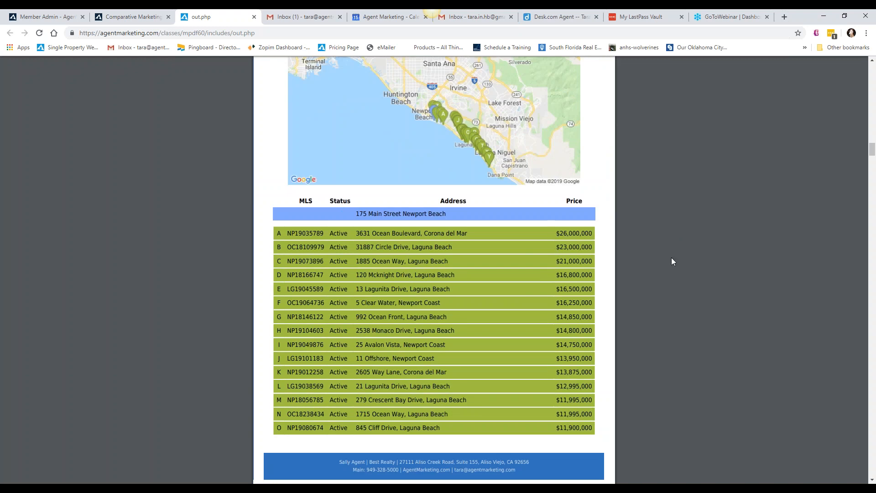
scroll(671, 262, down, 8)
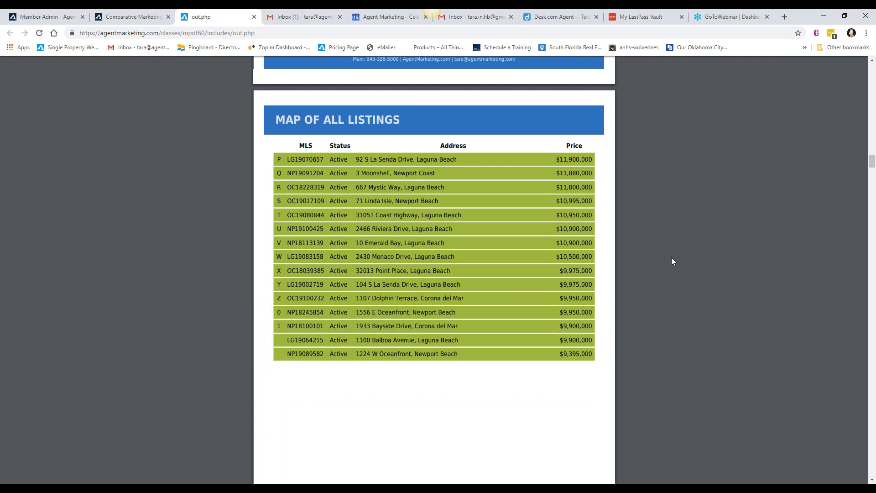
scroll(671, 258, down, 5)
scroll(672, 261, down, 5)
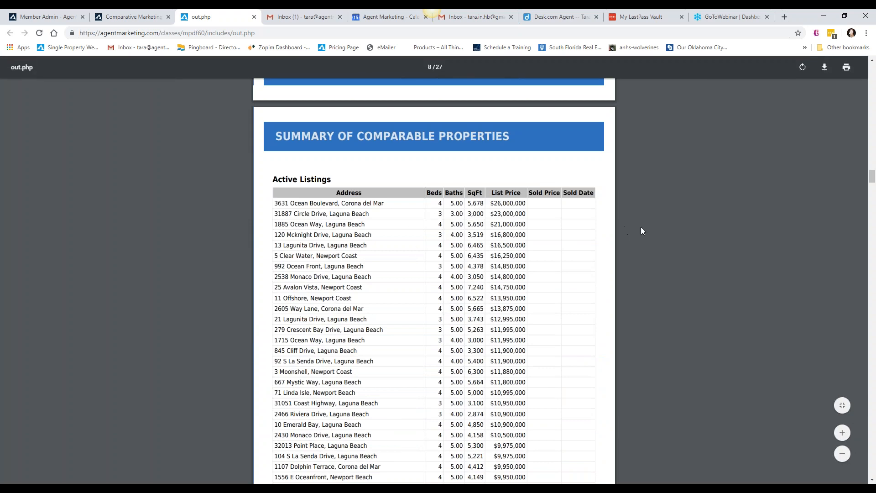
Look through the Active Listing Details pages, checking the photos and listing information for the comparable properties
scroll(643, 231, down, 11)
scroll(643, 228, down, 1)
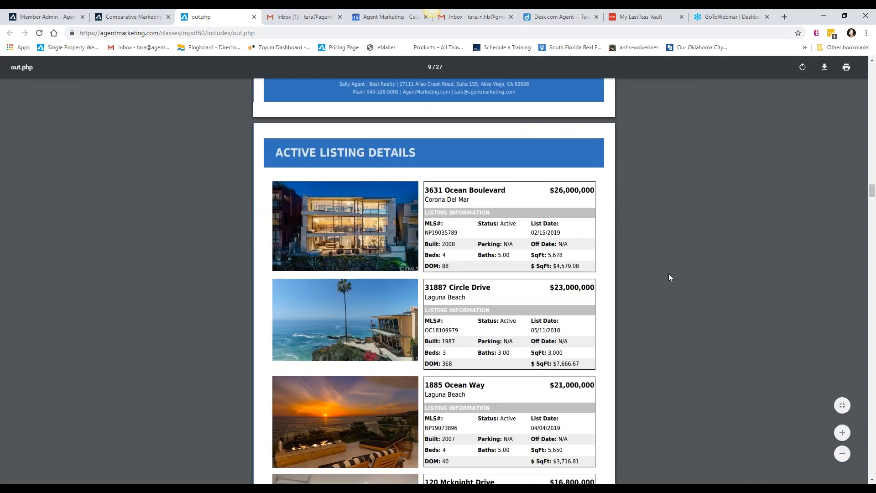
scroll(669, 275, down, 5)
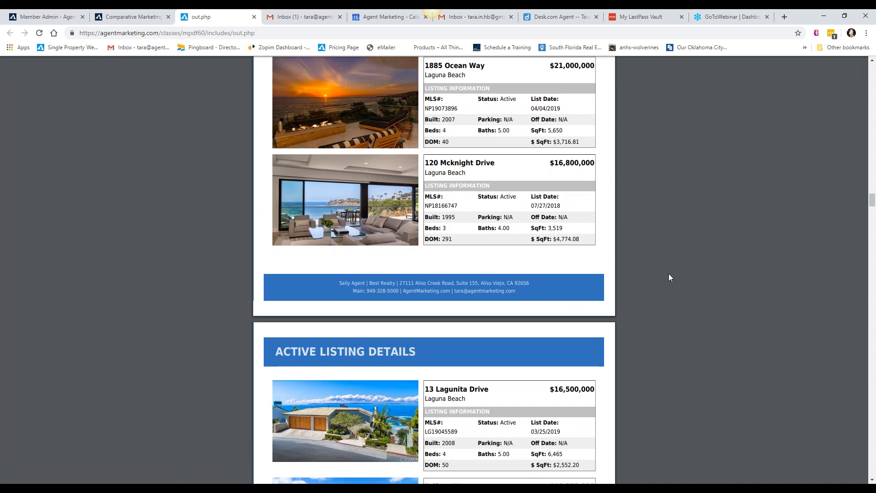
scroll(663, 276, down, 3)
scroll(663, 273, down, 4)
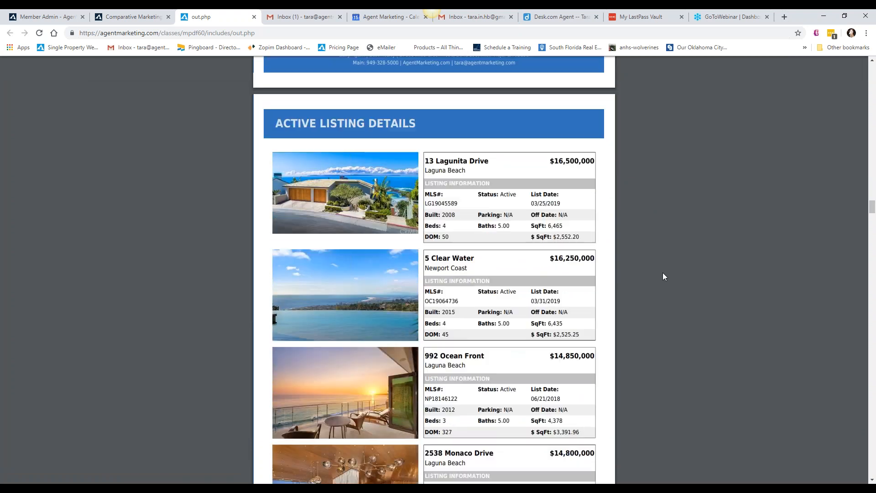
scroll(663, 276, down, 1)
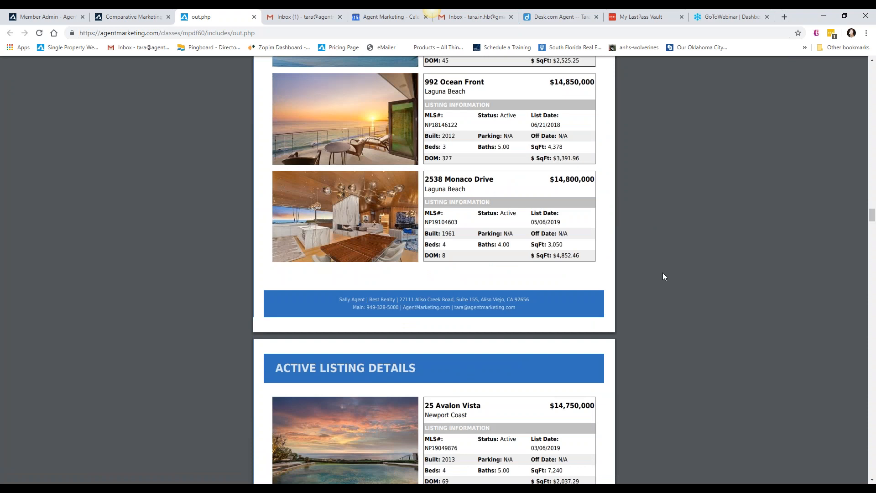
scroll(663, 276, down, 7)
scroll(663, 276, down, 14)
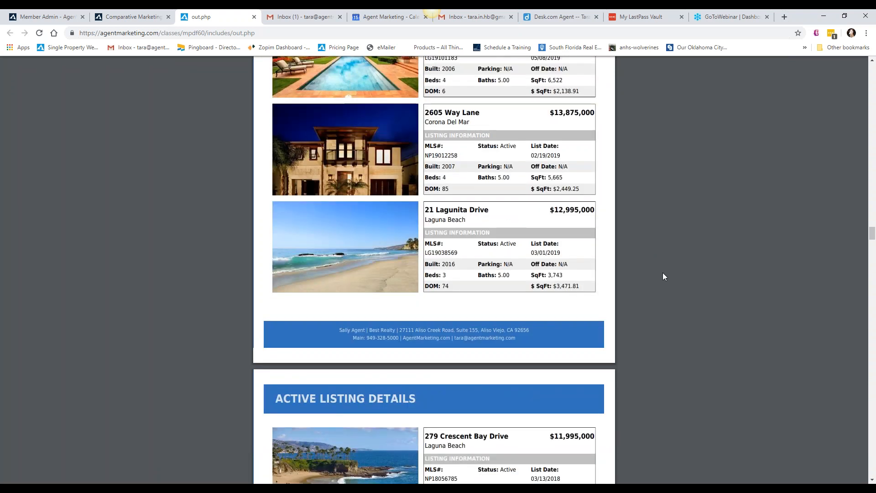
scroll(664, 276, down, 13)
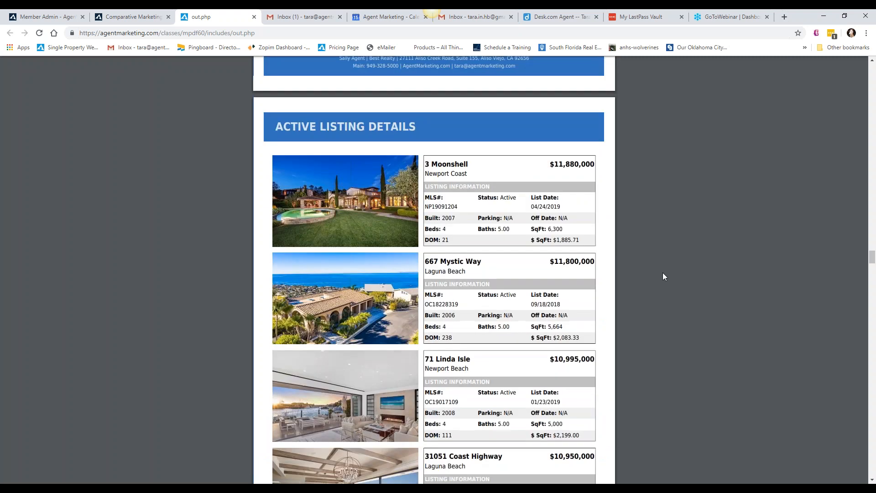
Review the Suggested Listing Price page's ranges by property condition and highlight the price range for good condition
scroll(663, 274, down, 20)
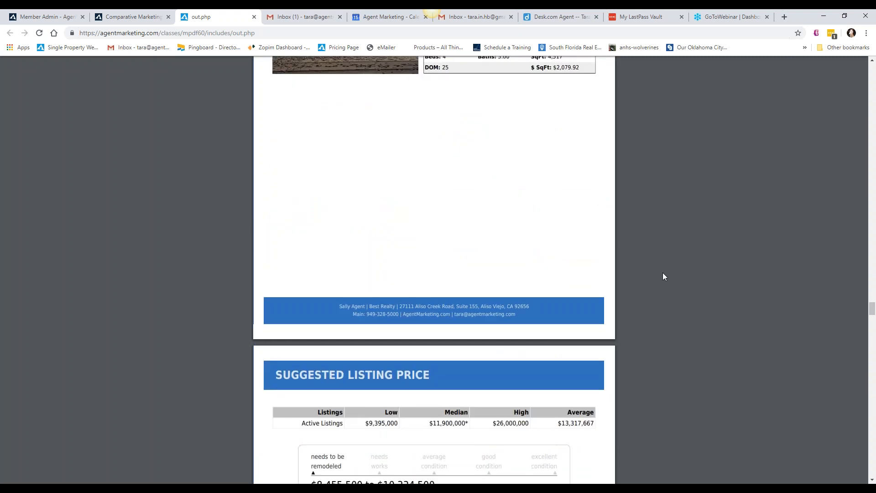
scroll(663, 276, down, 4)
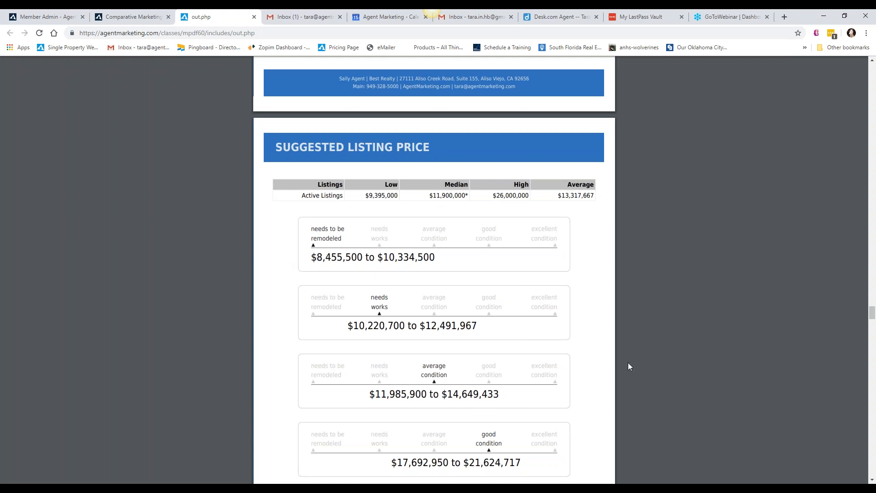
scroll(620, 345, down, 1)
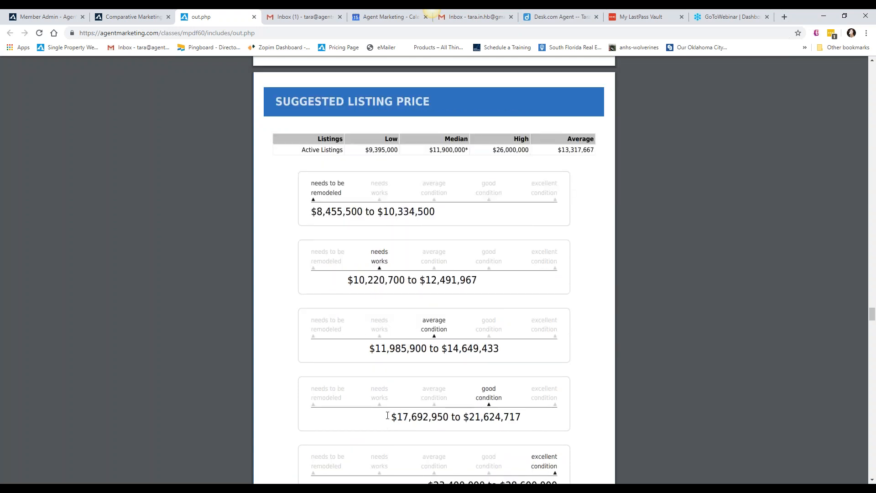
drag(391, 416, 521, 414)
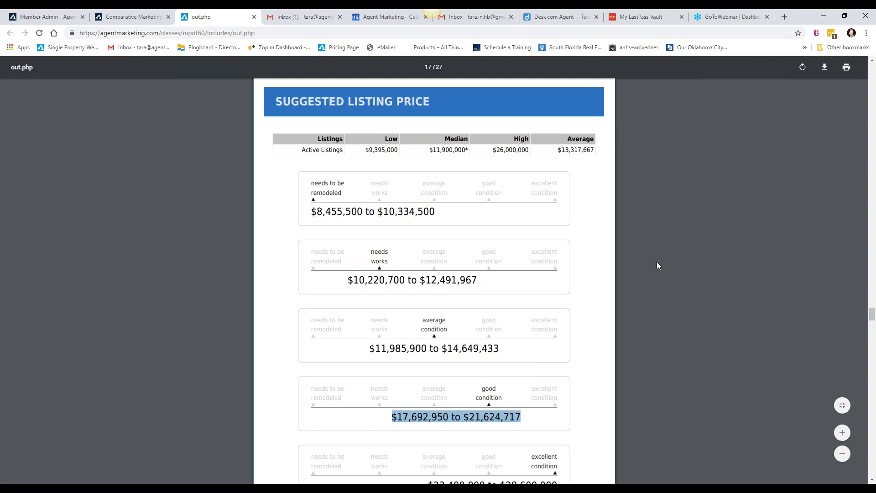
scroll(657, 262, down, 1)
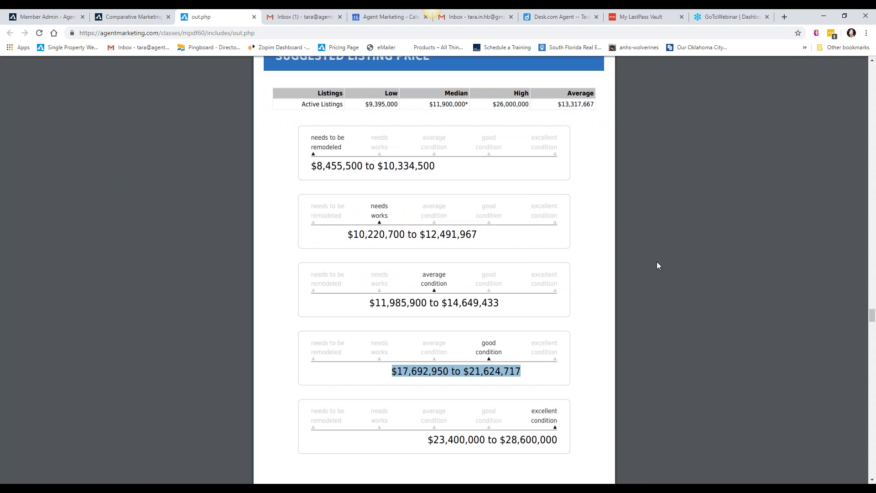
Look through the remaining seller guidance pages, including Getting Yourself Ready, Open House Checklist, Getting Inspections and Moving Checklist, through the Process Overview
scroll(657, 262, down, 5)
scroll(657, 265, down, 3)
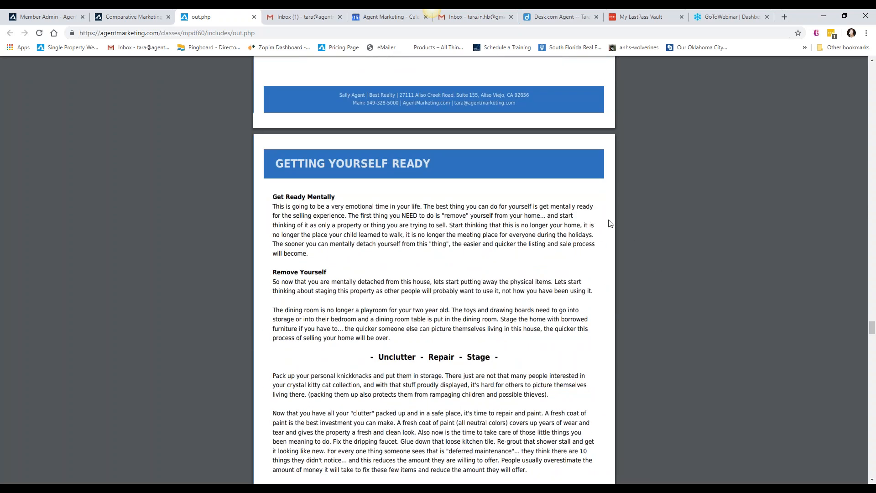
scroll(633, 254, down, 8)
scroll(634, 254, down, 12)
scroll(634, 254, down, 9)
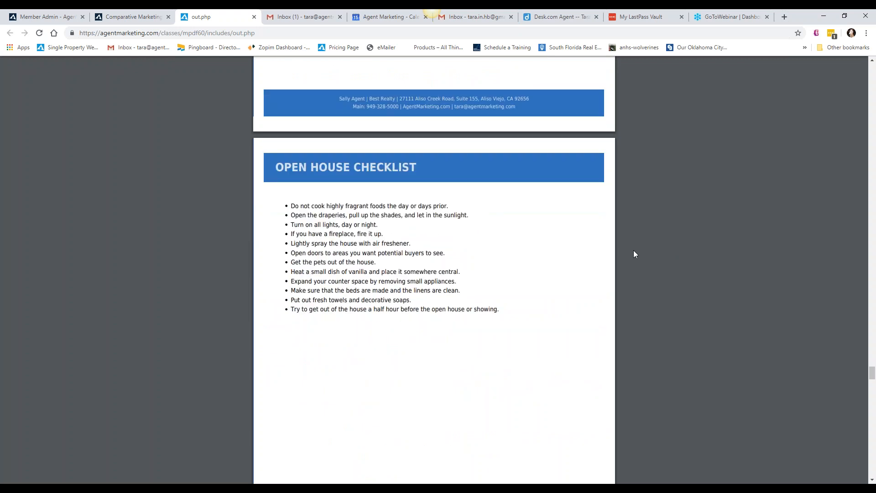
scroll(634, 254, down, 10)
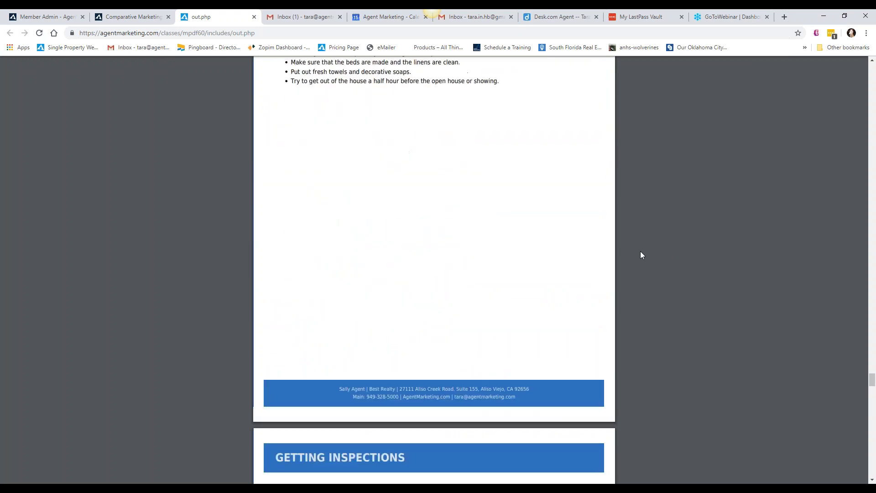
scroll(640, 254, down, 9)
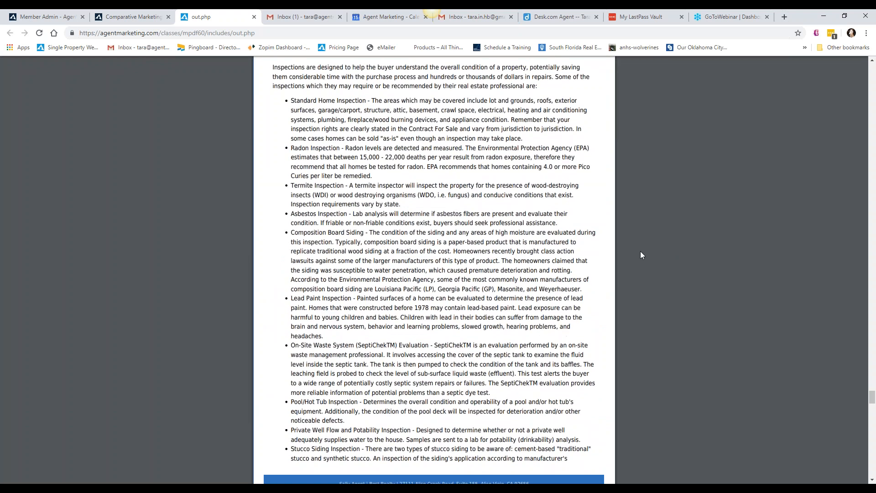
scroll(640, 255, down, 16)
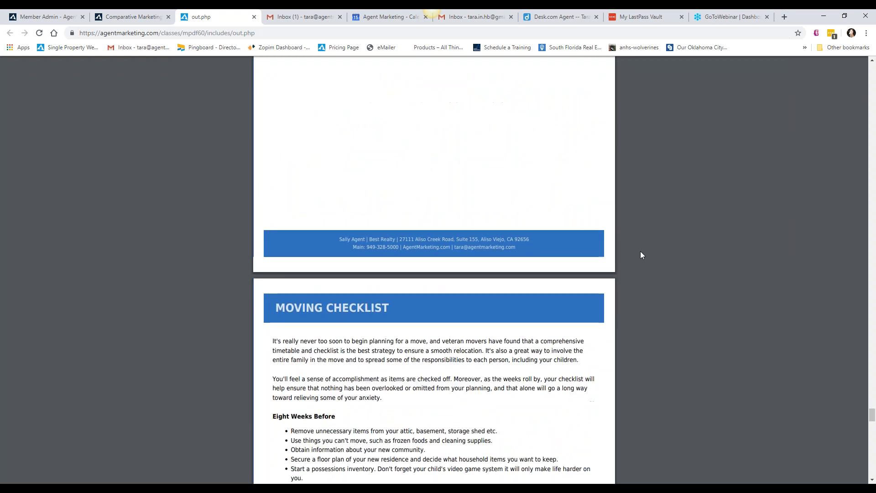
scroll(641, 255, down, 20)
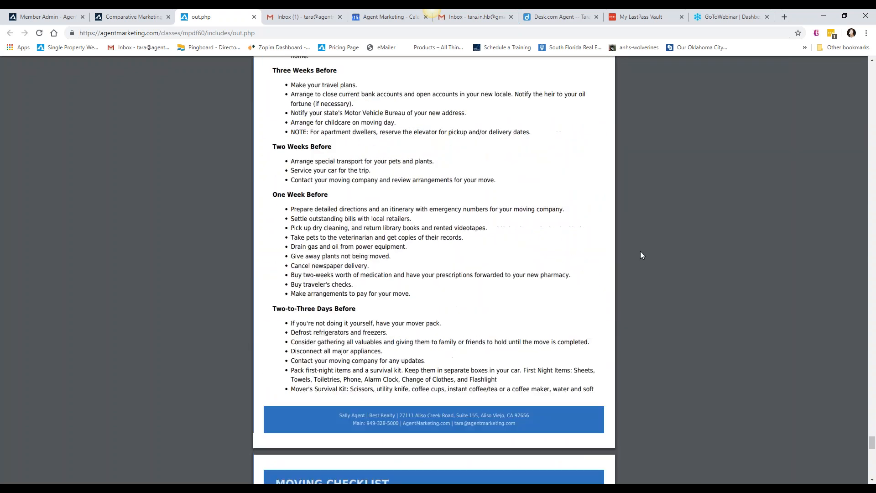
scroll(641, 255, down, 15)
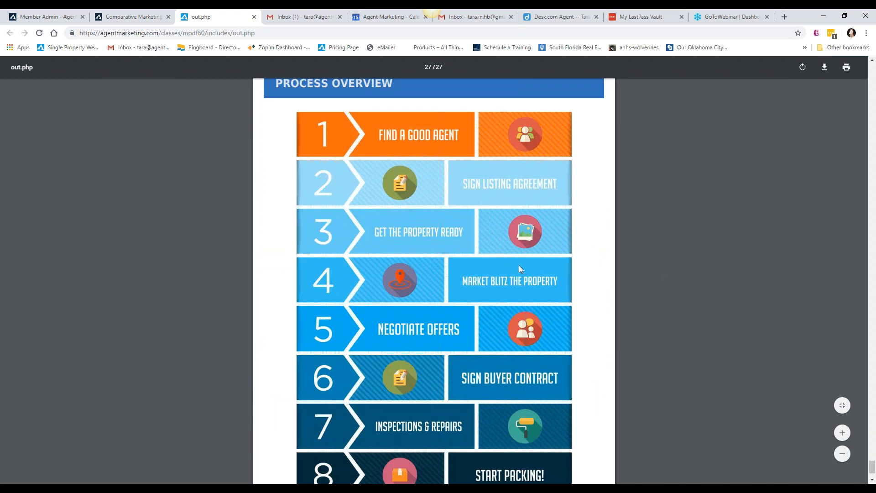
scroll(593, 248, down, 2)
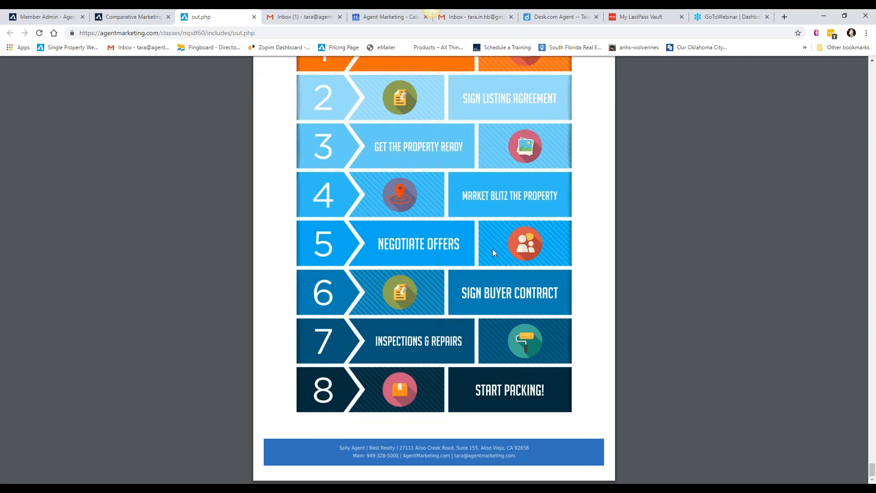
Look back through the report PDF from the Process Overview to the Open House Checklist, passing the moving and inspection pages
scroll(604, 308, up, 10)
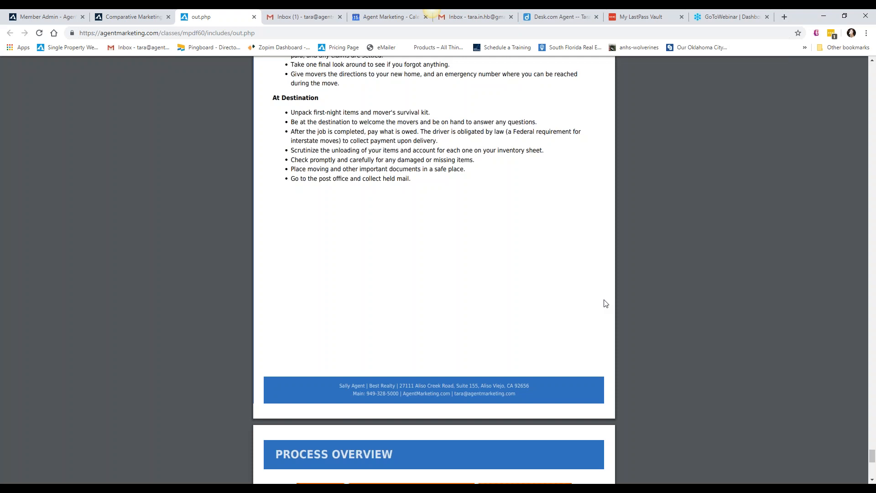
scroll(604, 304, up, 10)
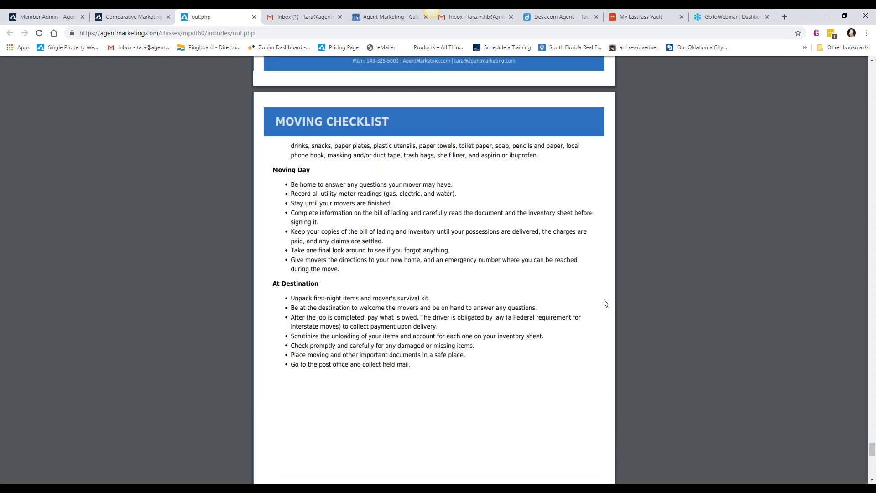
scroll(605, 303, up, 20)
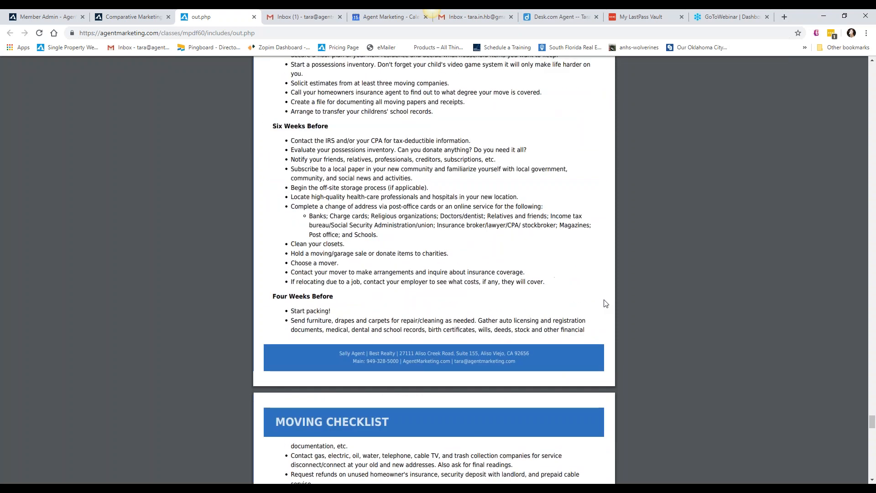
scroll(605, 303, up, 15)
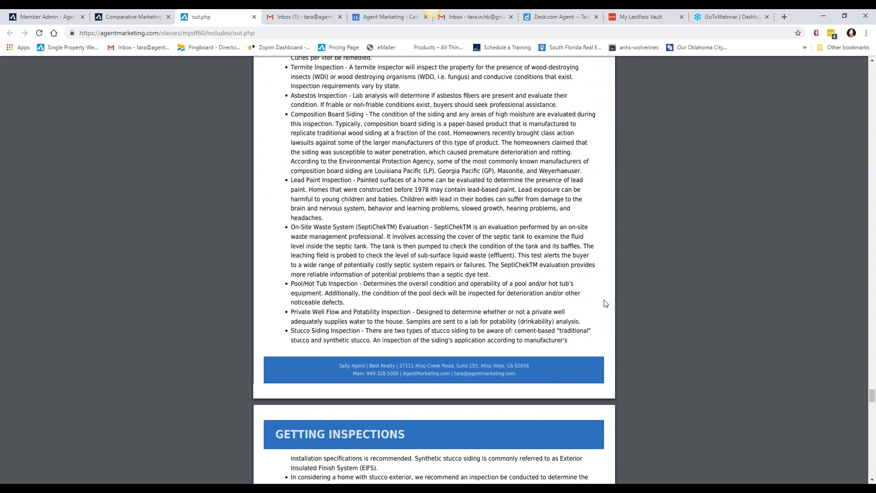
scroll(605, 304, up, 5)
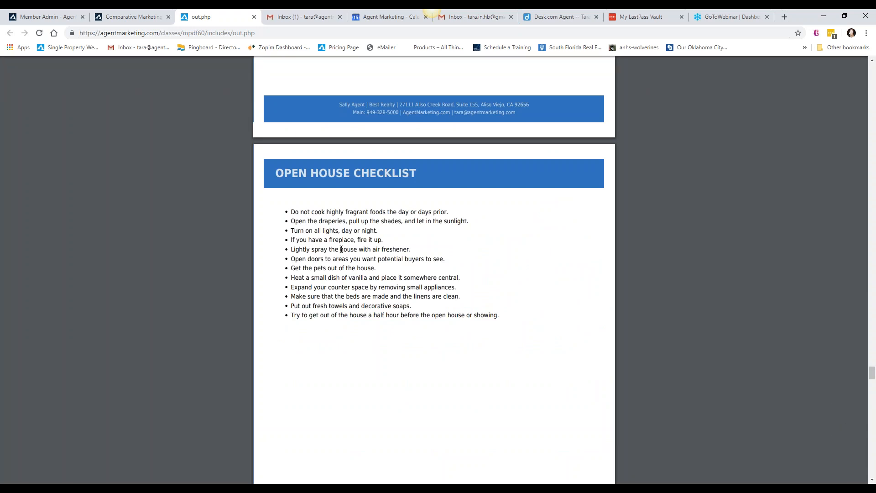
click(133, 17)
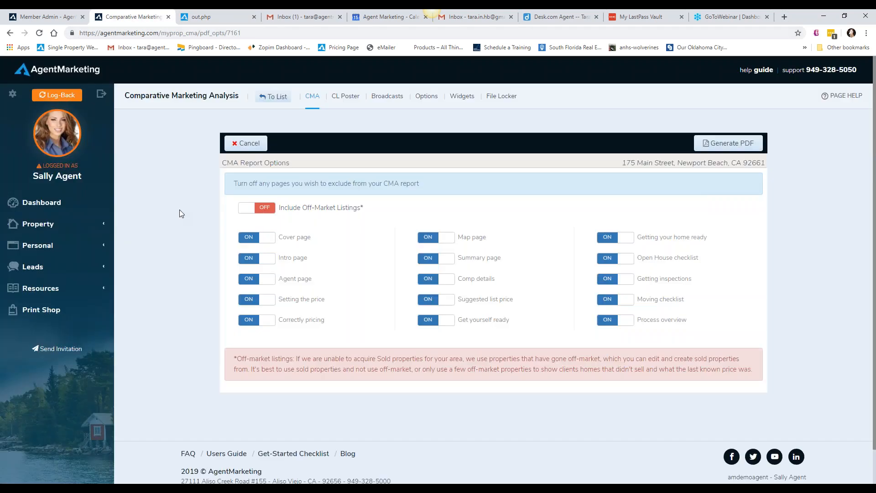
click(246, 143)
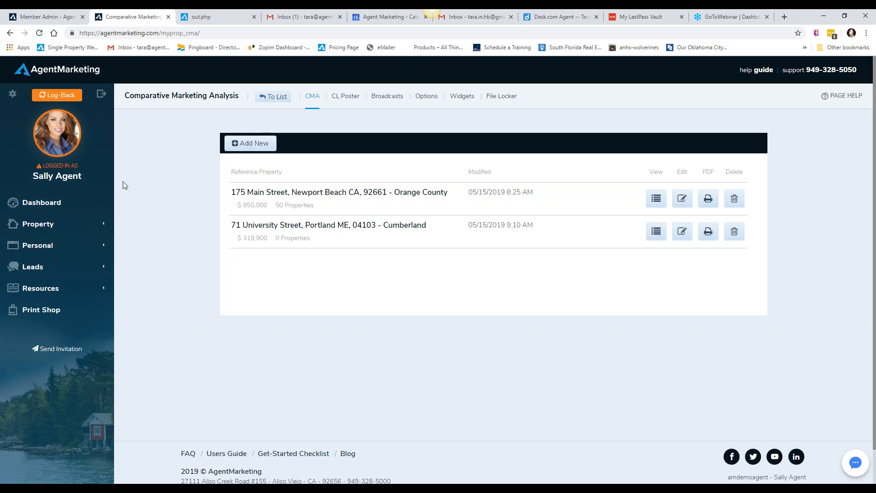
Go through the dashboard to the properties section, view the choices for adding a new property, and cancel back to the property list
click(56, 206)
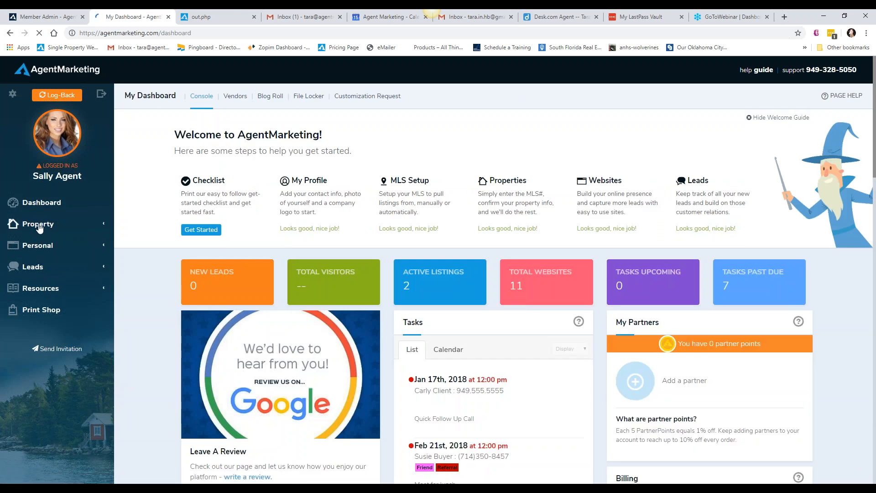
click(32, 226)
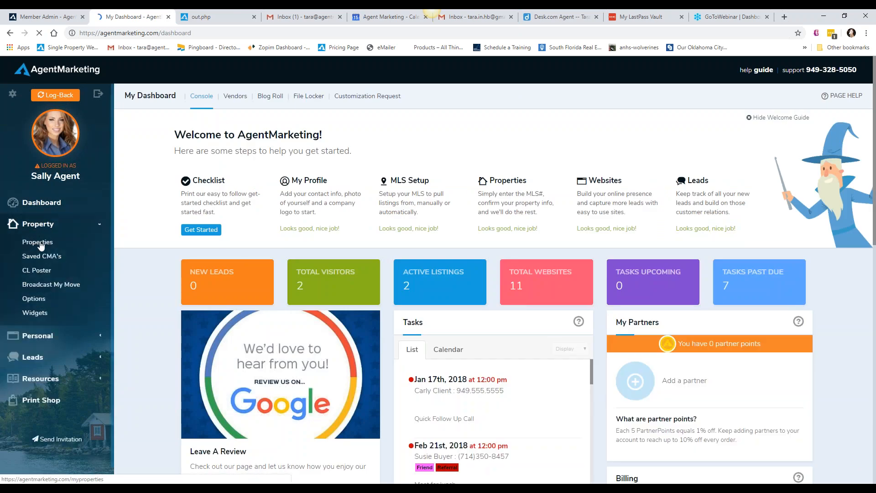
click(39, 243)
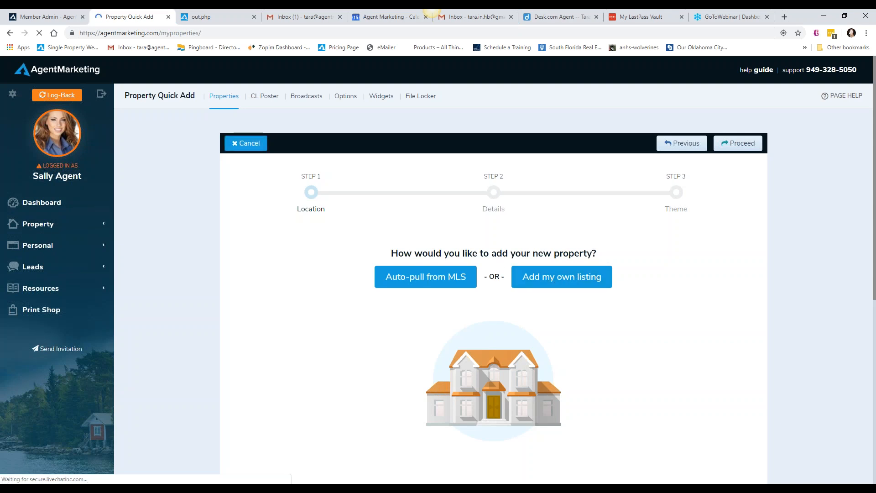
click(246, 143)
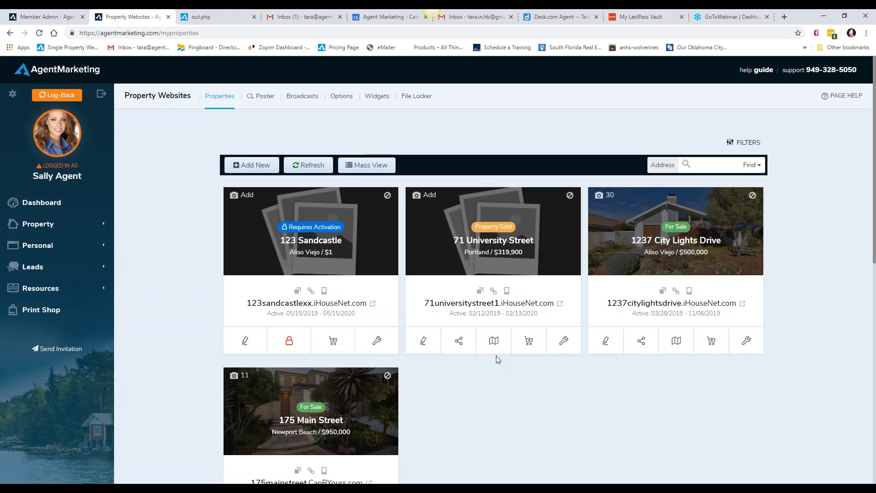
click(493, 343)
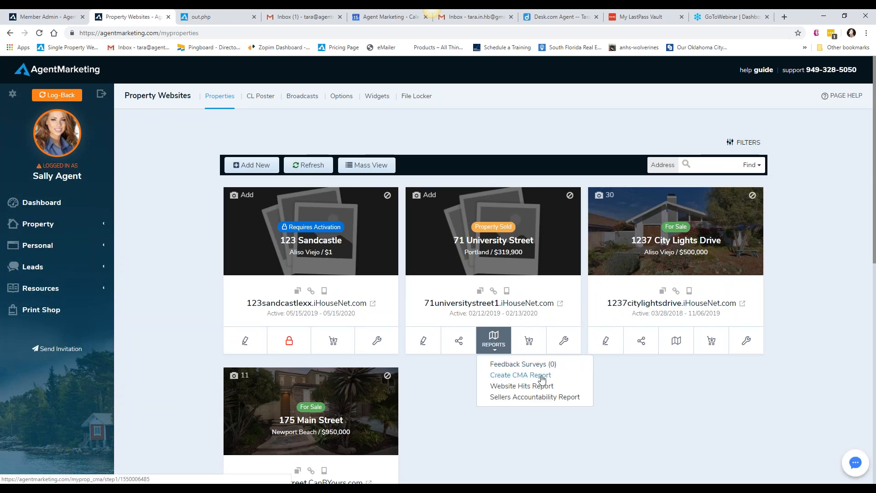
click(621, 381)
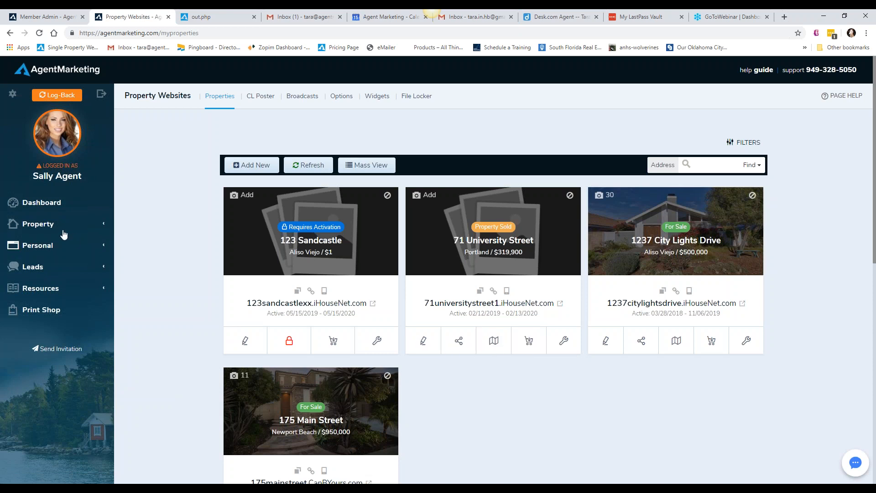
click(37, 228)
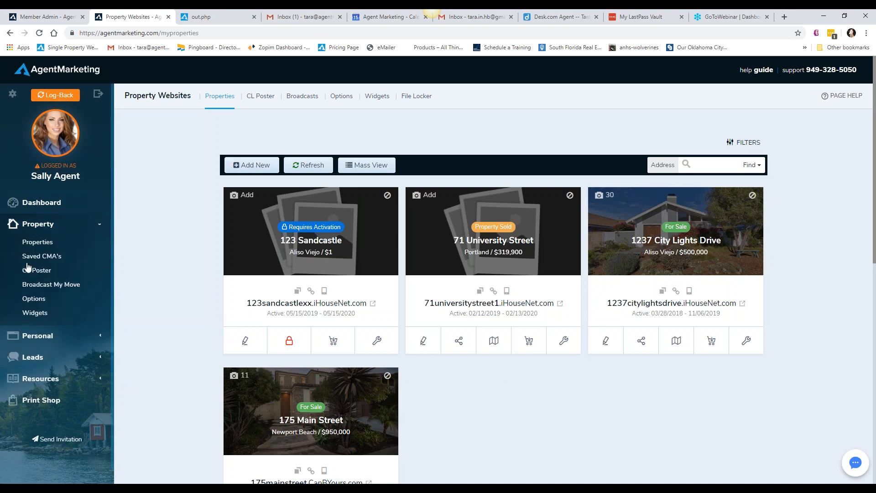
click(27, 257)
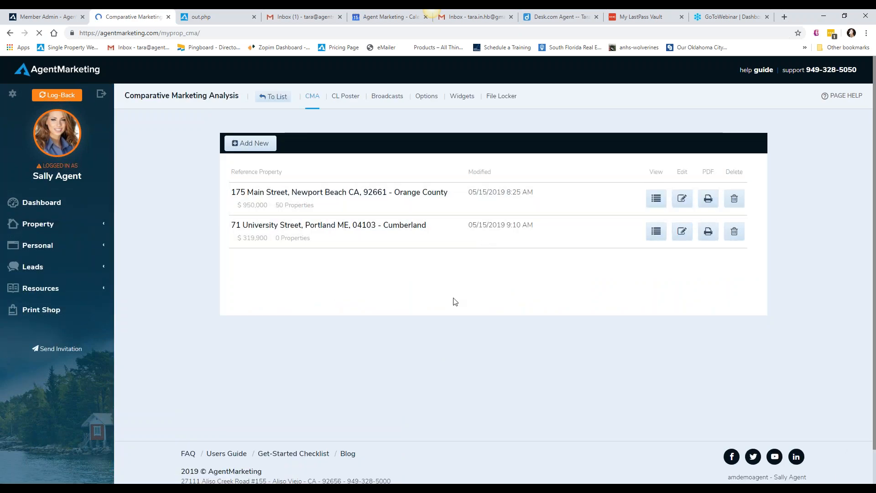
Revisit the route from the dashboard through Properties to the new property form, view its listing source choices, and cancel it
click(52, 202)
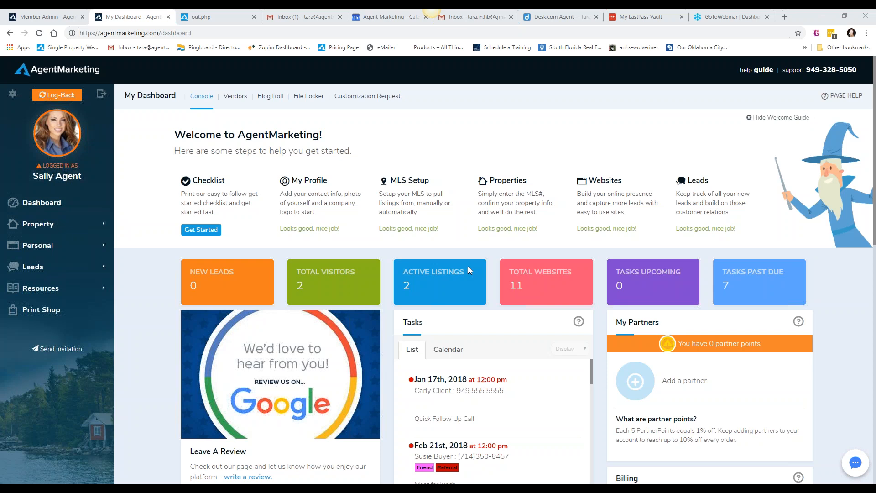
click(42, 225)
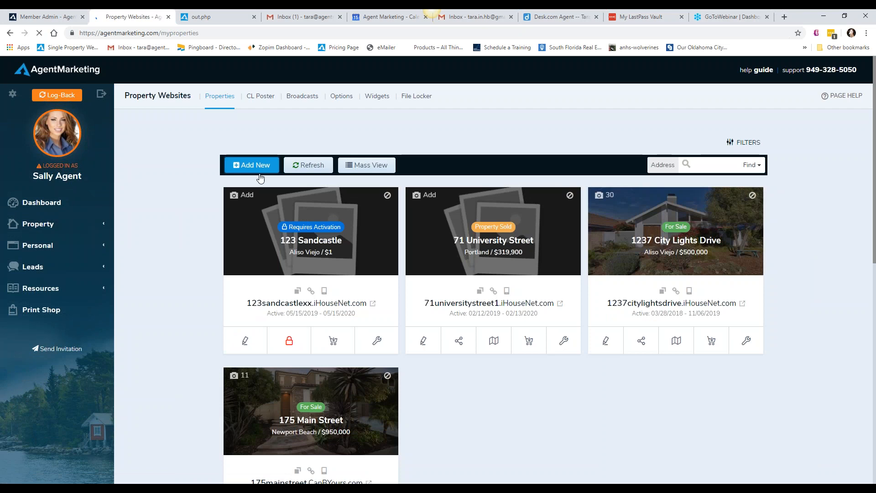
click(260, 173)
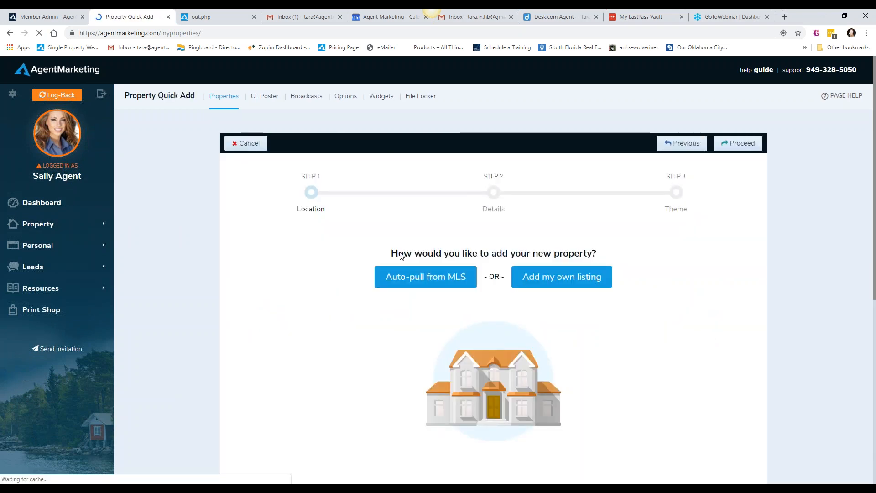
click(236, 144)
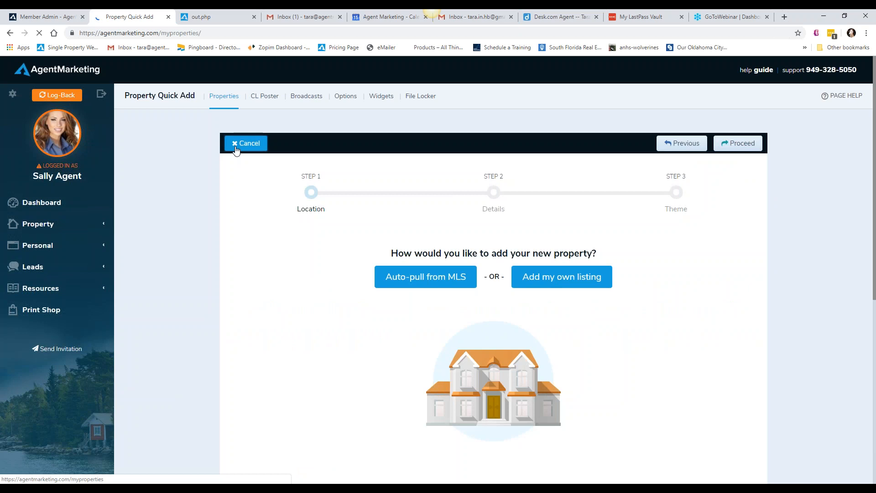